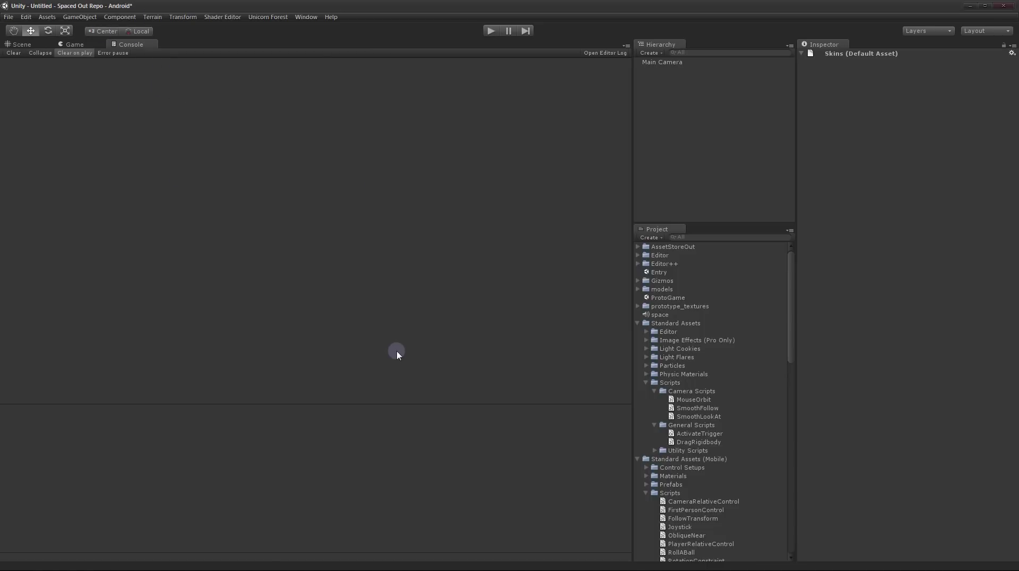
# - Import UnityPlugins/Doxygen.unitypackage from the UnicornForest BaseTools folder, including all its files
pyautogui.click(47, 17)
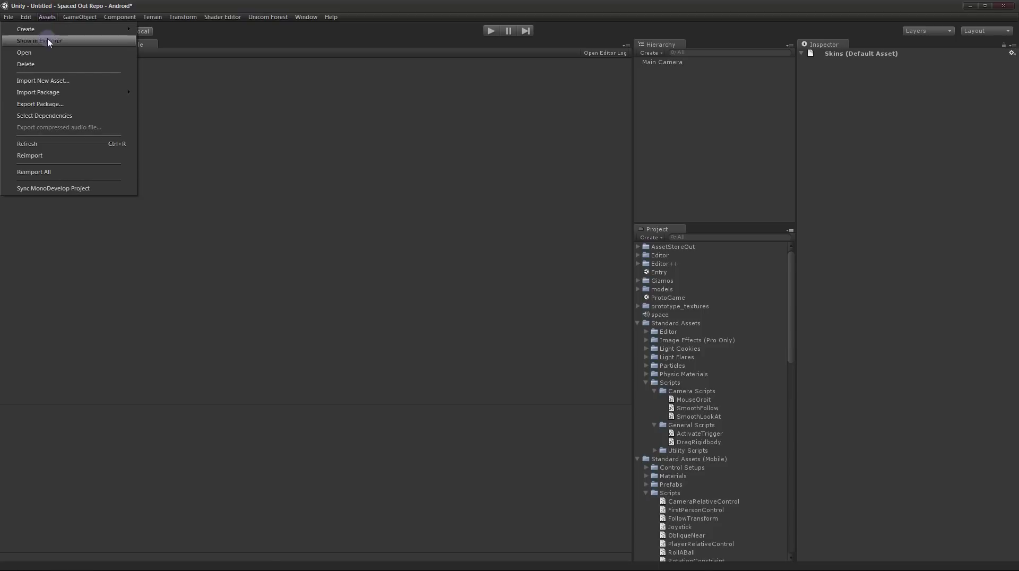
pyautogui.moveTo(58, 95)
pyautogui.click(183, 93)
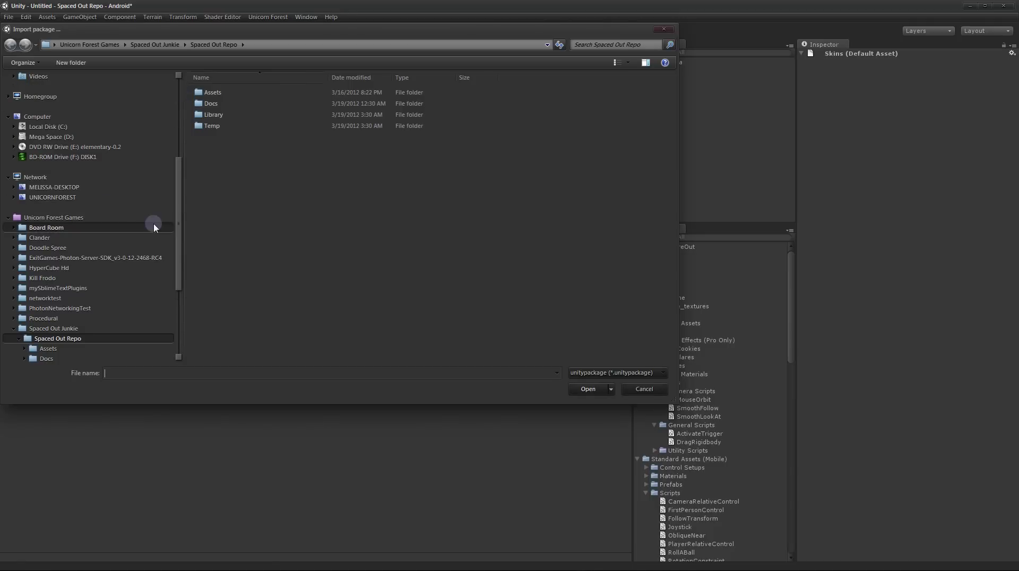
pyautogui.click(67, 217)
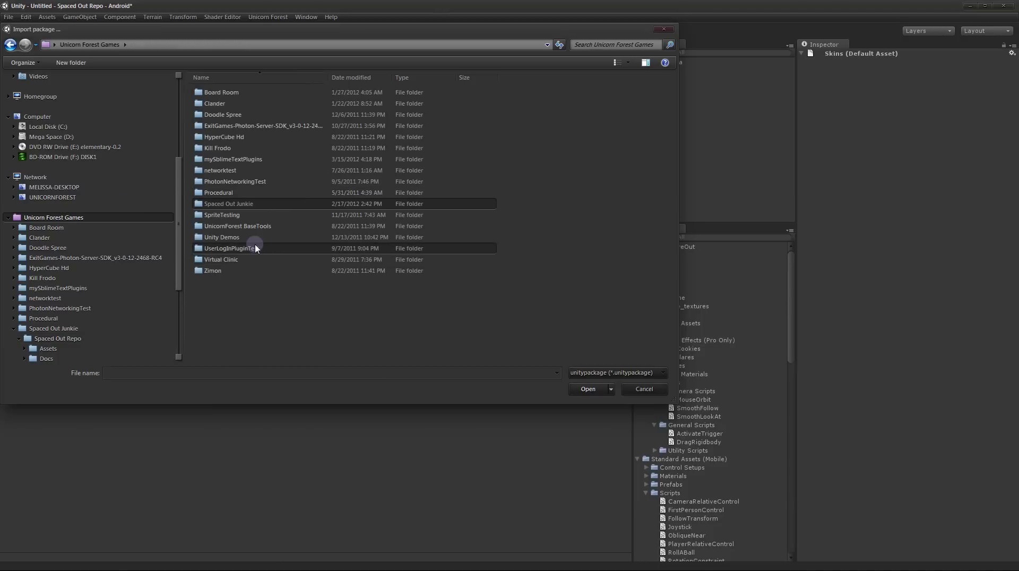
pyautogui.doubleClick(254, 227)
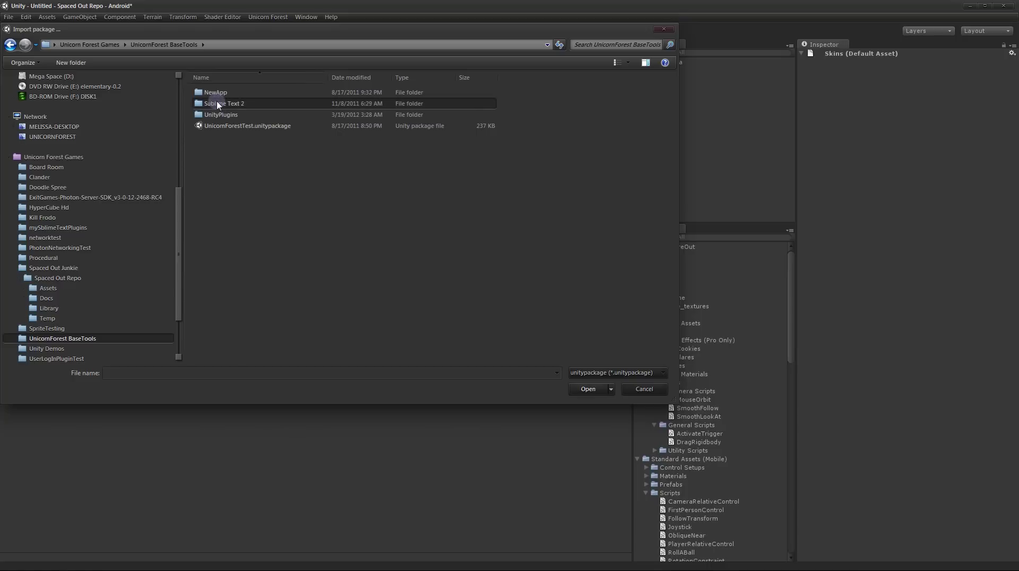
pyautogui.click(218, 116)
pyautogui.doubleClick(217, 115)
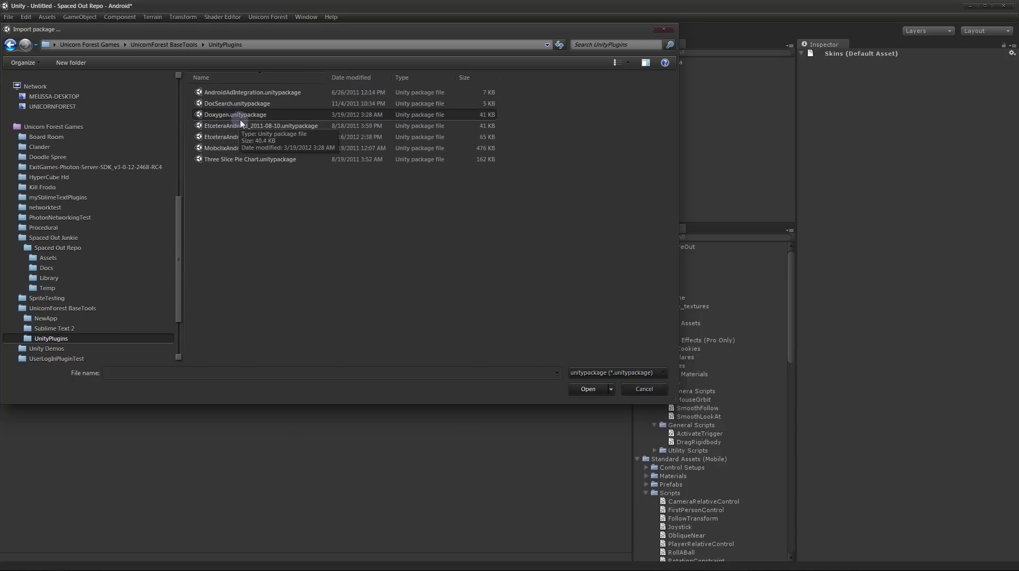
pyautogui.click(232, 117)
pyautogui.click(588, 389)
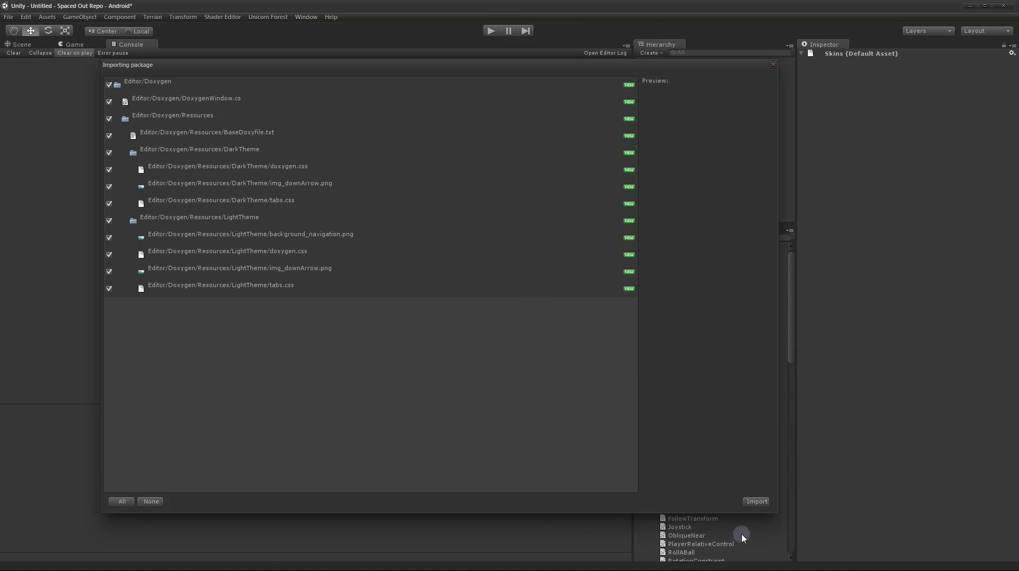
pyautogui.click(754, 499)
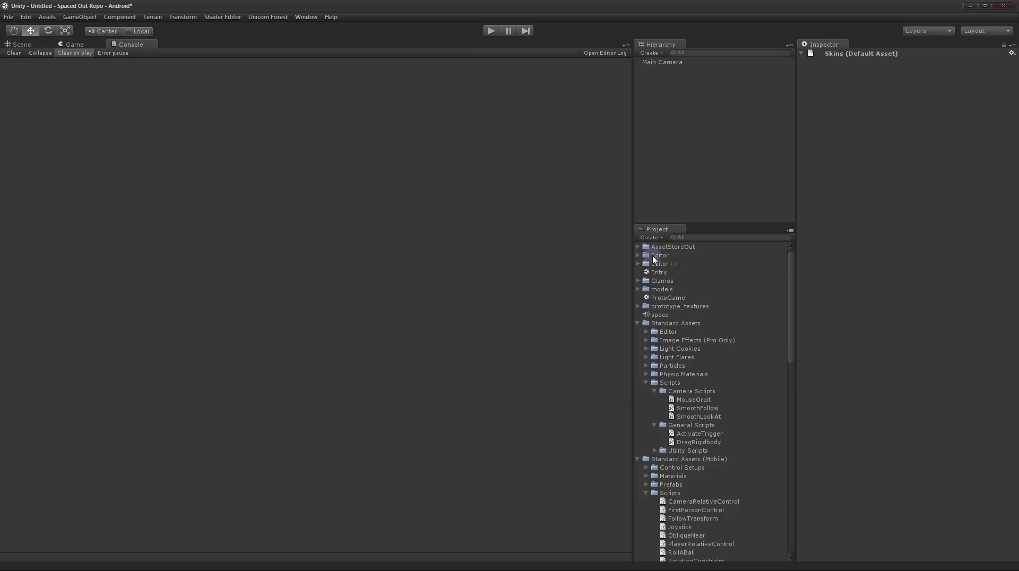
# - Check the Doxygen files in the Editor folder and open Window > Documentation with Doxygen
pyautogui.click(638, 256)
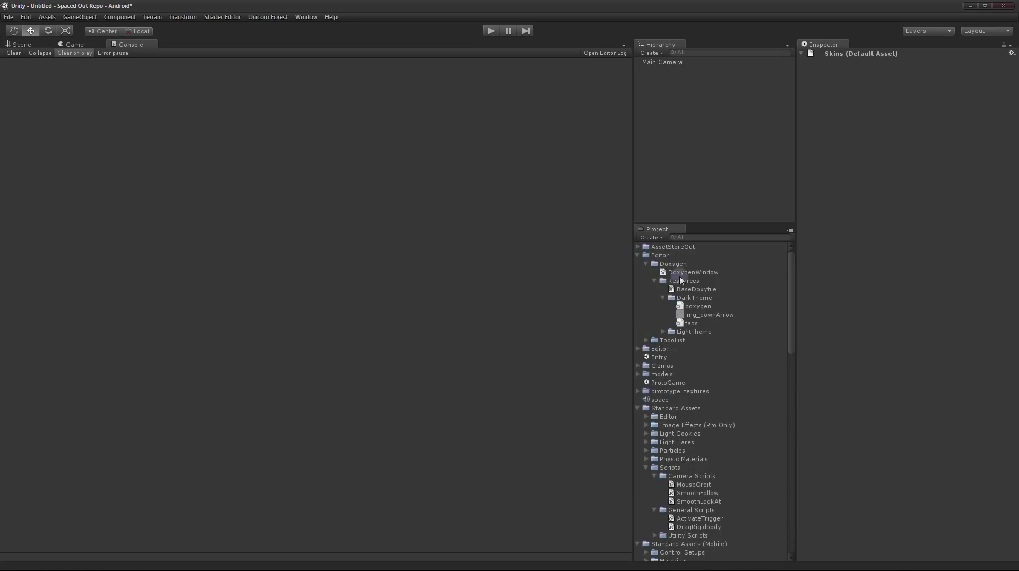
pyautogui.click(638, 255)
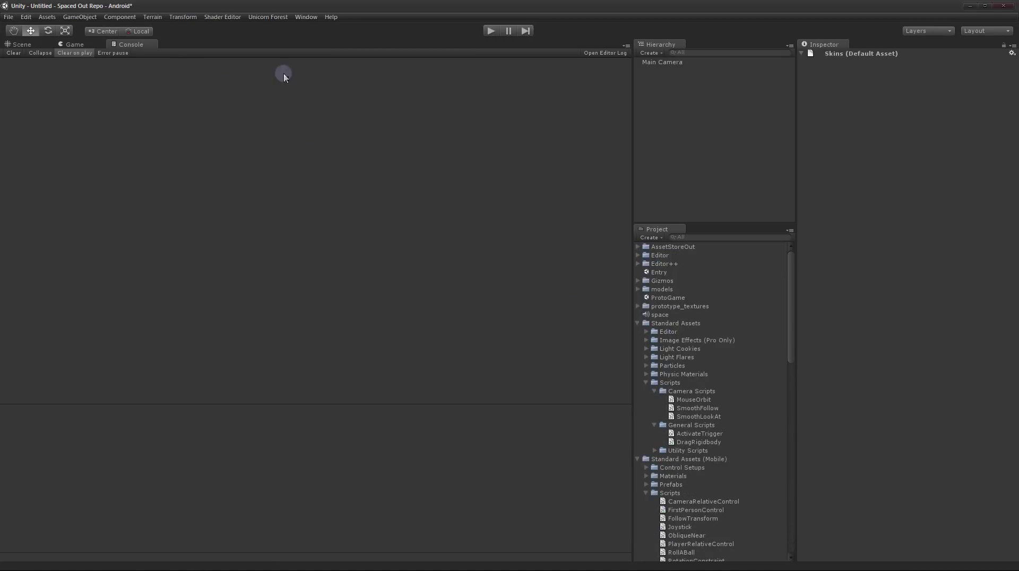
pyautogui.click(306, 16)
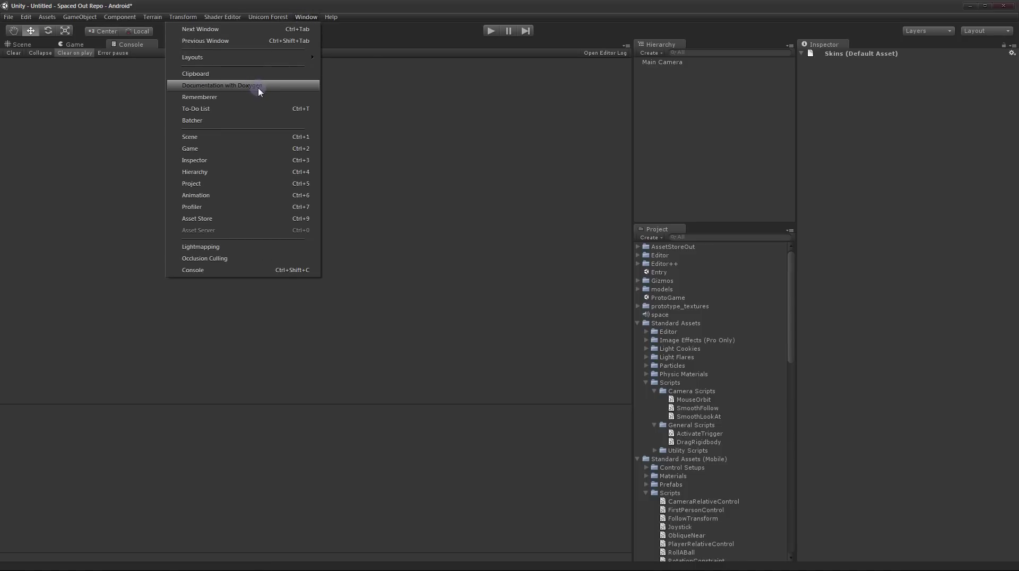
pyautogui.click(236, 88)
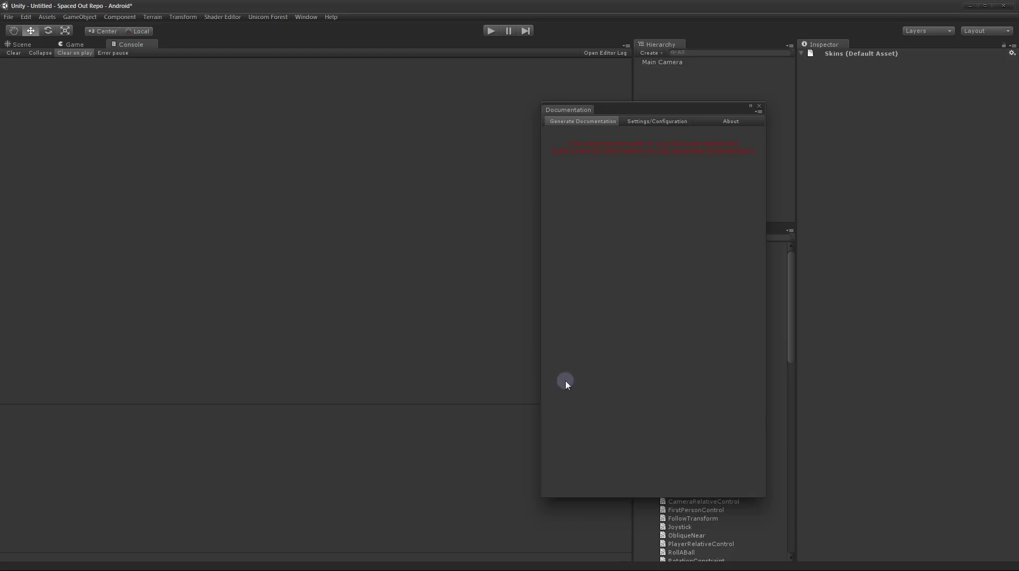
# - Drag the floating Documentation window into place beside the Hierarchy
pyautogui.moveTo(632, 113); pyautogui.dragTo(678, 153)
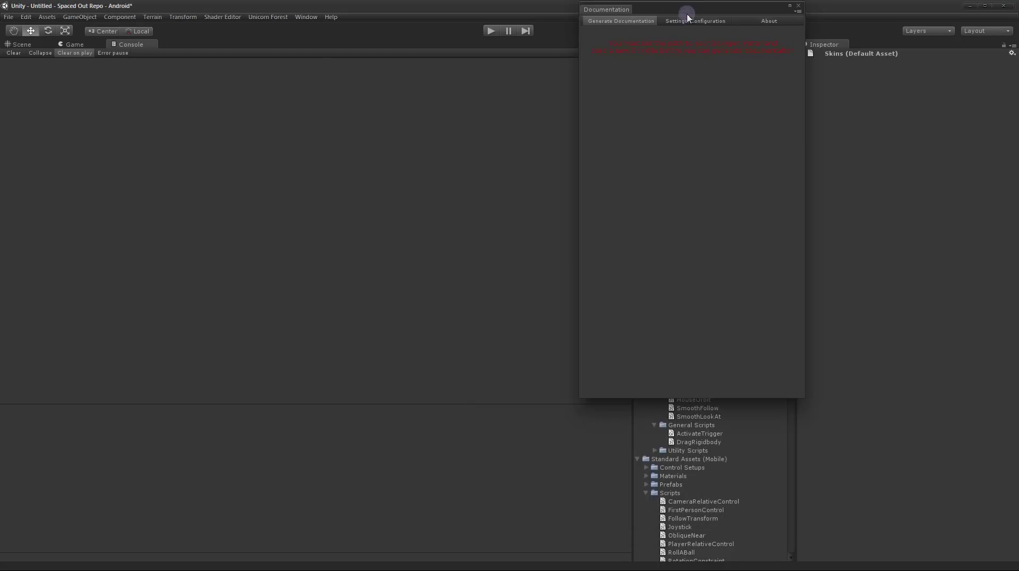
pyautogui.moveTo(688, 18); pyautogui.dragTo(687, 137)
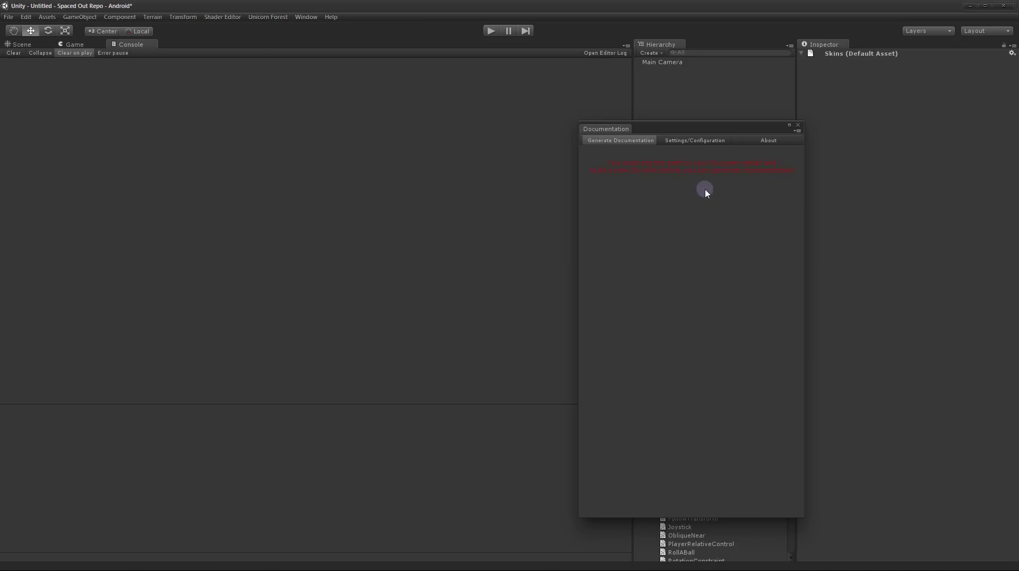
pyautogui.moveTo(688, 128); pyautogui.dragTo(711, 108)
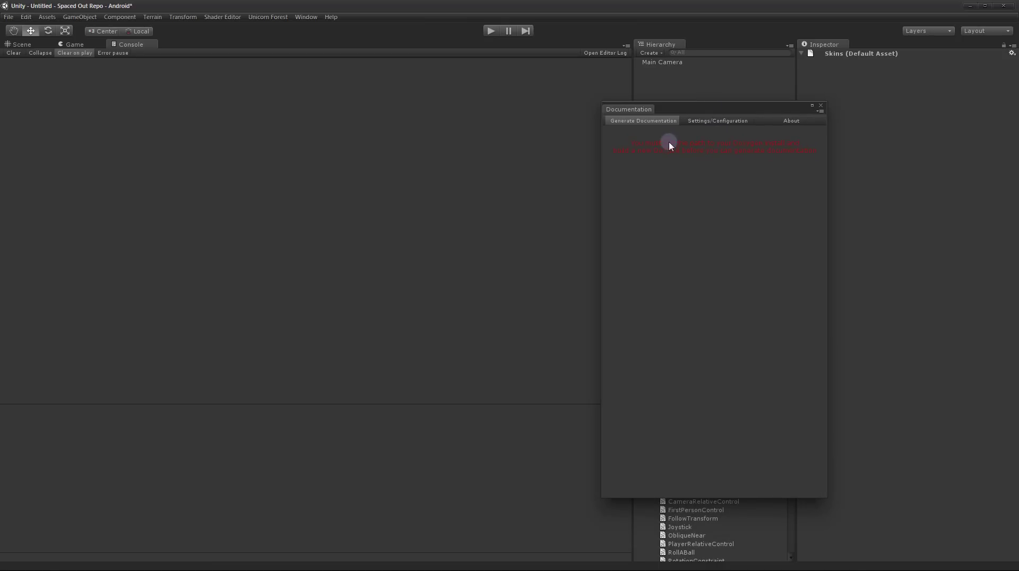
# - Show the Doxygen settings form and select the current Doxygen.exe path
pyautogui.click(701, 121)
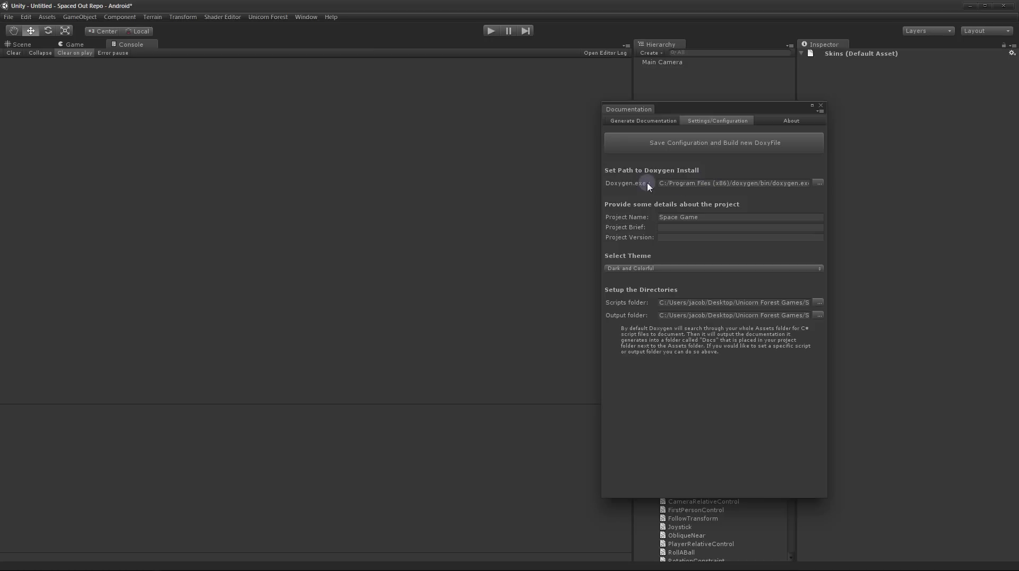
pyautogui.moveTo(660, 183); pyautogui.dragTo(816, 181)
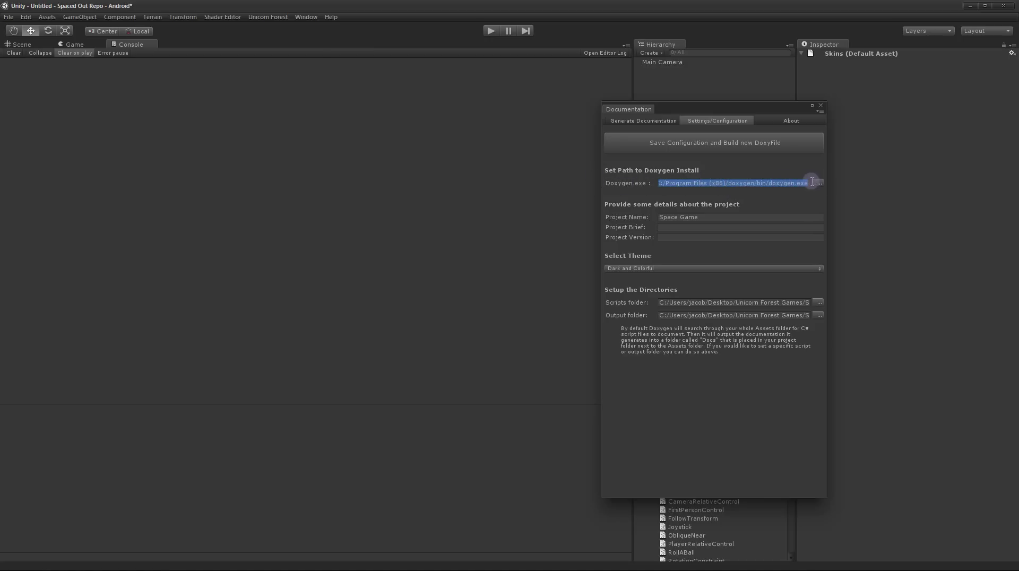
pyautogui.click(669, 186)
# - Set the Doxygen.exe path to C:/Program Files (x86)/doxygen/bin/doxygen.exe
pyautogui.click(817, 183)
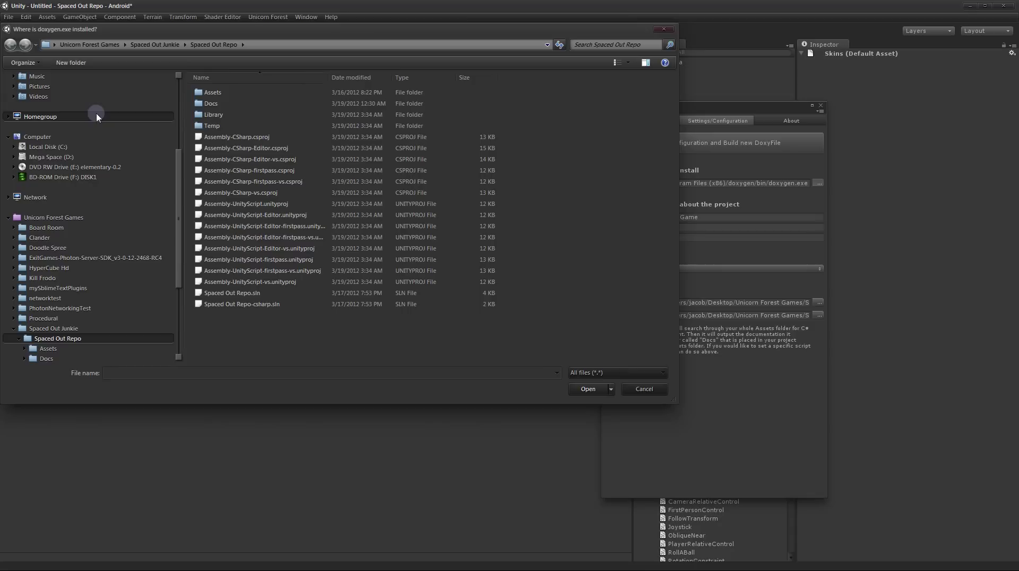
pyautogui.click(83, 147)
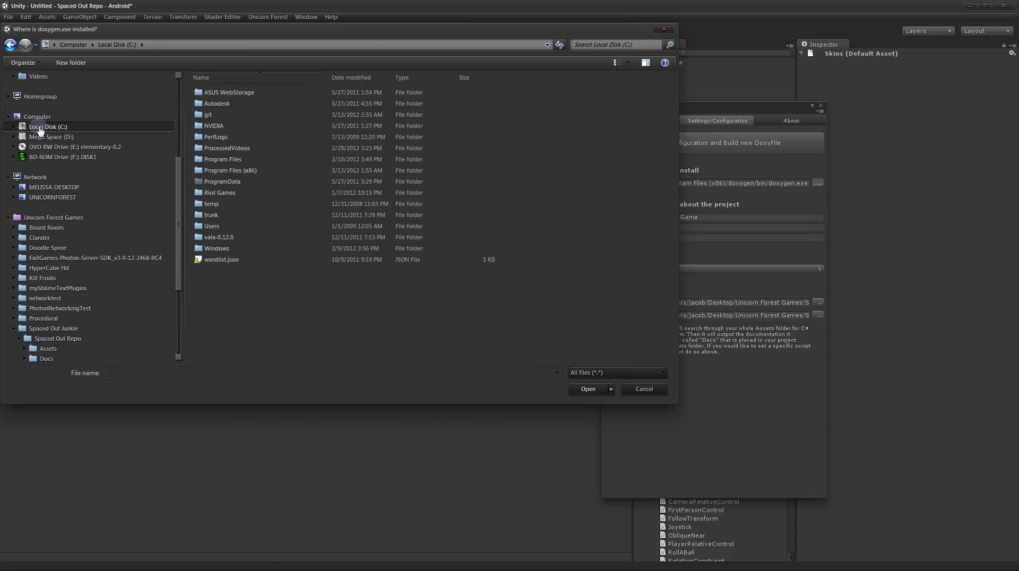
pyautogui.click(249, 170)
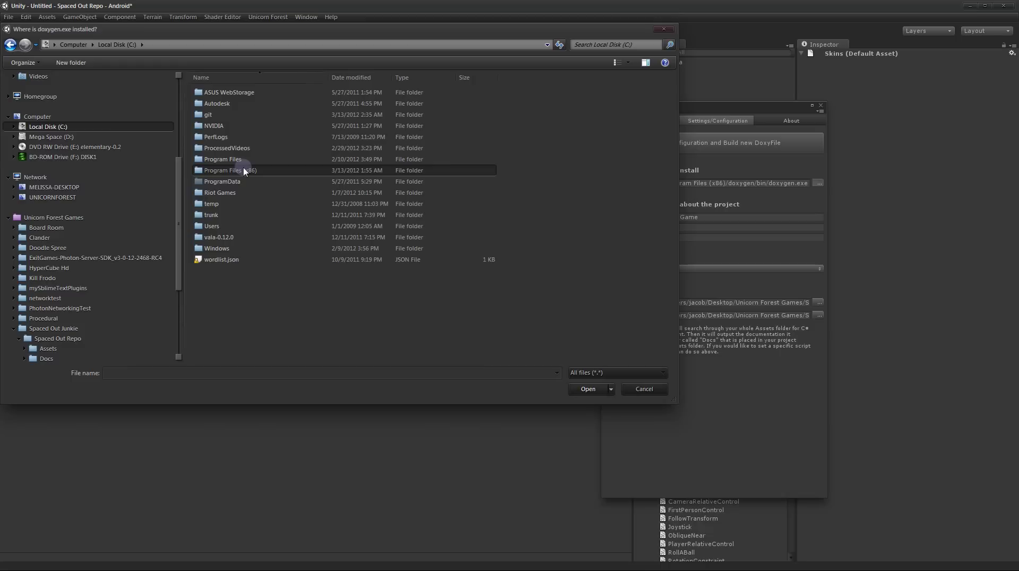
pyautogui.click(249, 170)
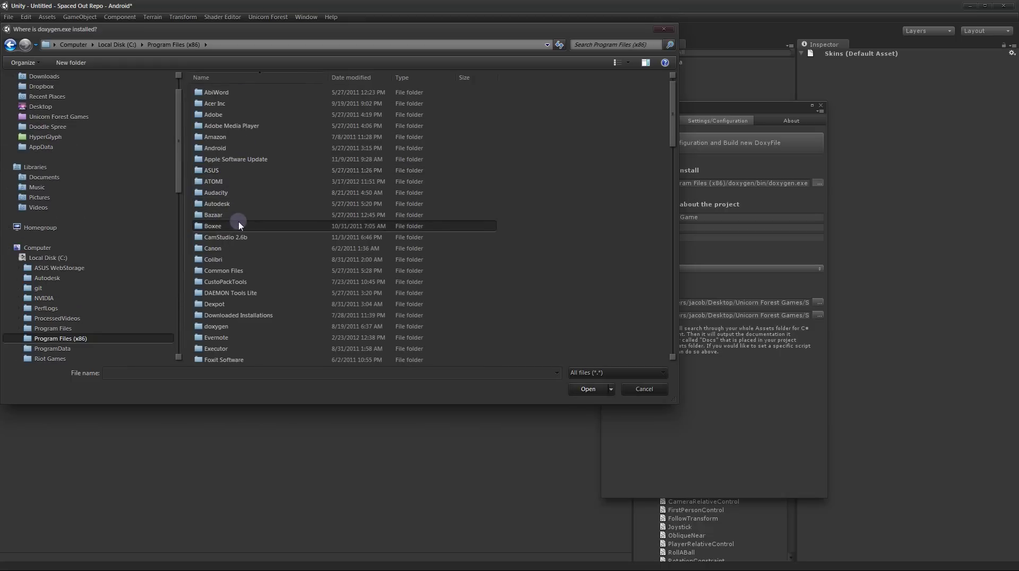
pyautogui.scroll(-2, 242, 223)
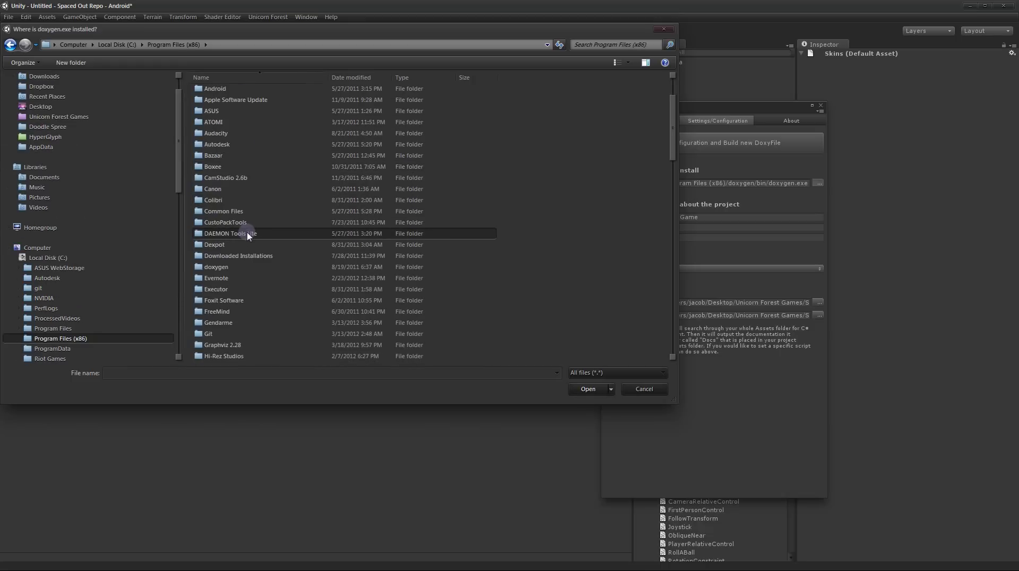
pyautogui.doubleClick(225, 268)
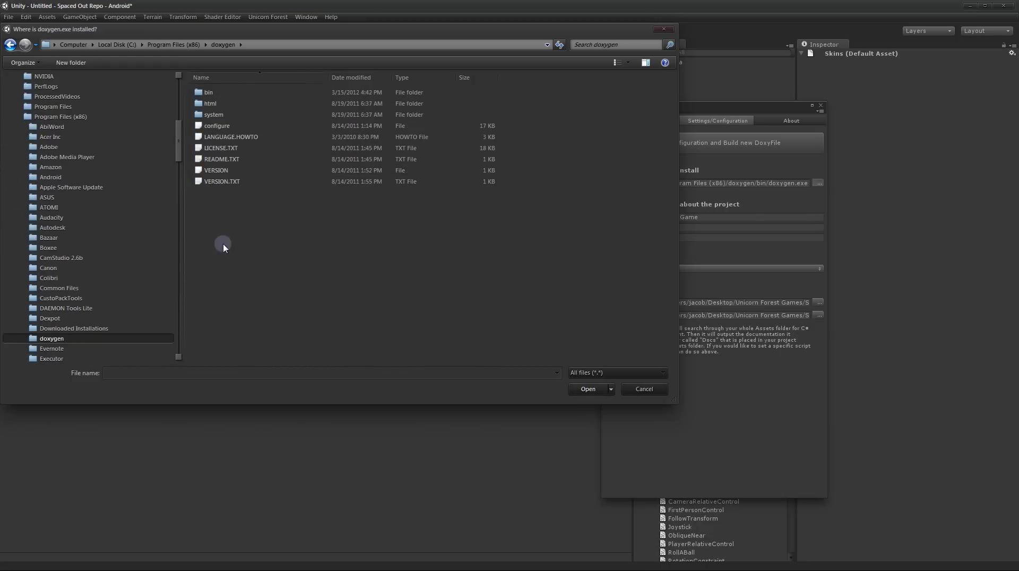
pyautogui.doubleClick(209, 92)
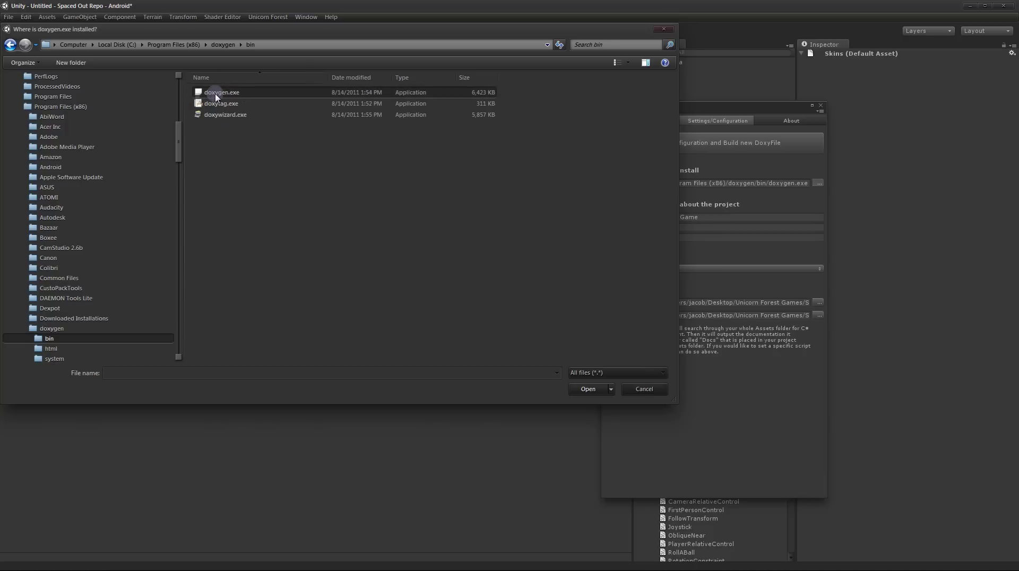
pyautogui.click(222, 93)
pyautogui.click(597, 390)
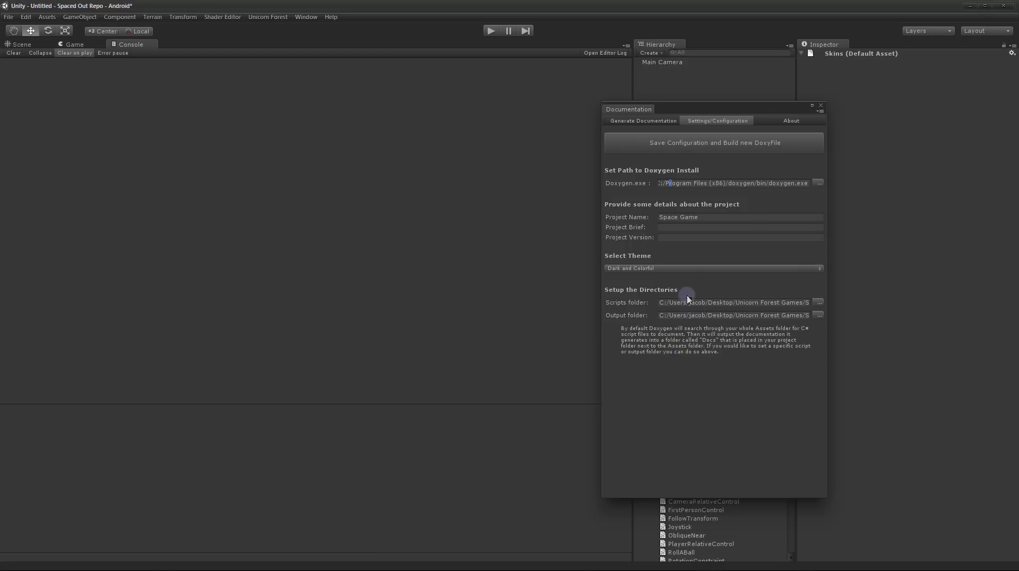
# - Review the Space Game project name, brief and version fields, keeping the Dark and Colorful theme
pyautogui.click(700, 216)
pyautogui.moveTo(700, 216); pyautogui.dragTo(649, 215)
pyautogui.click(660, 229)
pyautogui.click(710, 241)
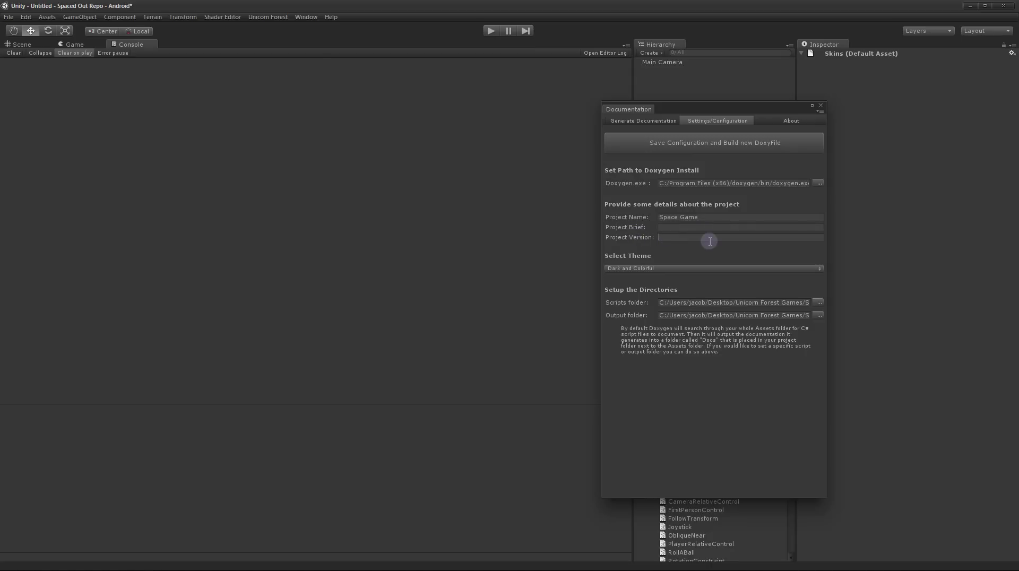
pyautogui.click(697, 269)
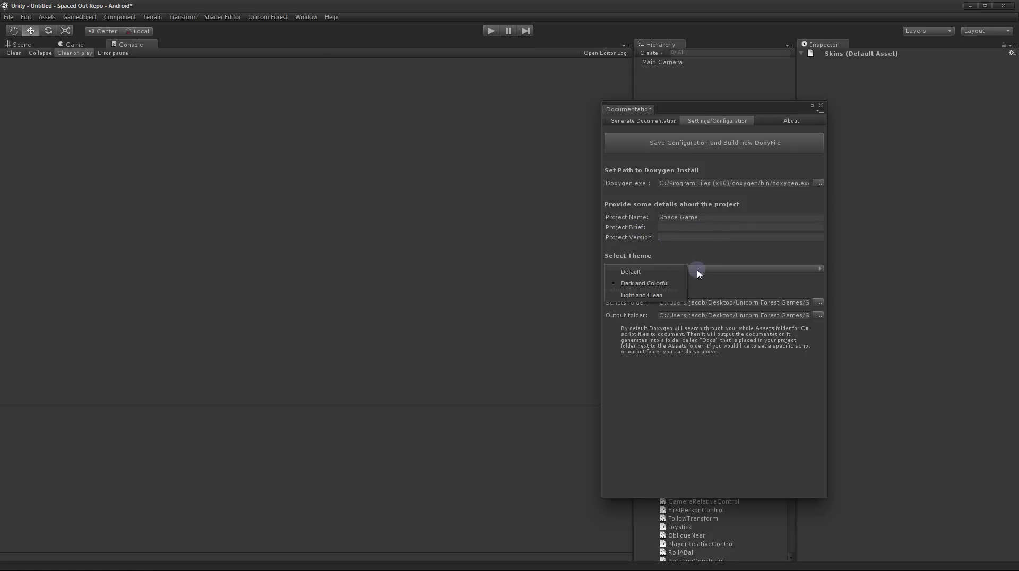
pyautogui.click(671, 283)
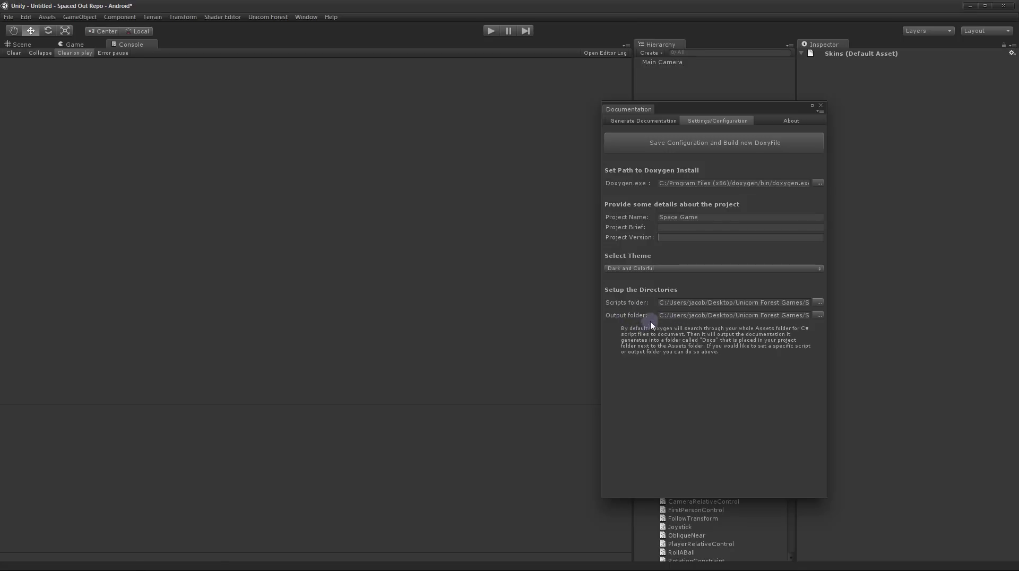
# - Move the Documentation window over the Hierarchy and select the Spaced Out Repo/Docs output path
pyautogui.moveTo(682, 106); pyautogui.dragTo(455, 107)
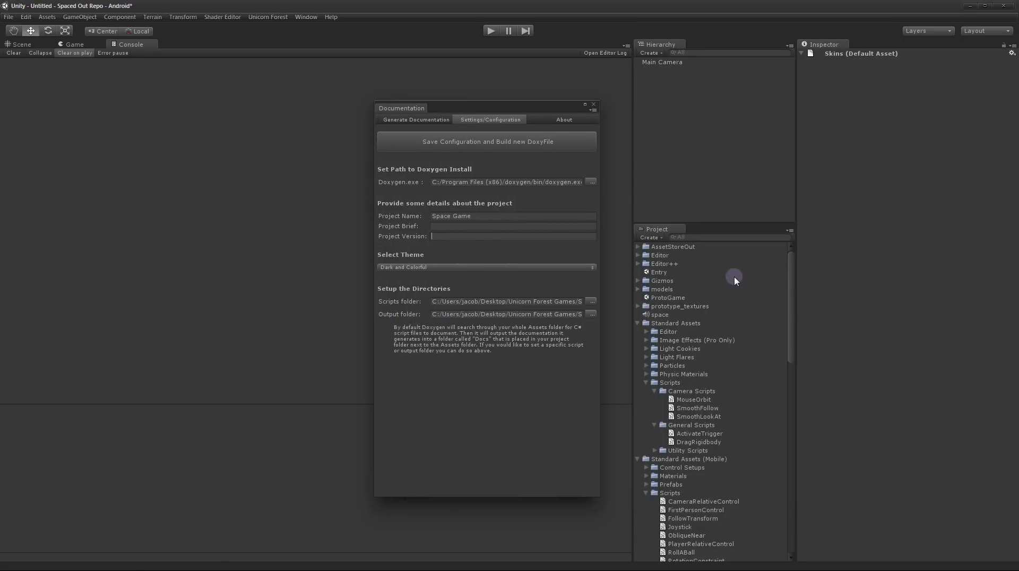
pyautogui.moveTo(791, 312)
pyautogui.mouseDown()
pyautogui.moveTo(791, 499)
pyautogui.moveTo(793, 294)
pyautogui.mouseUp()
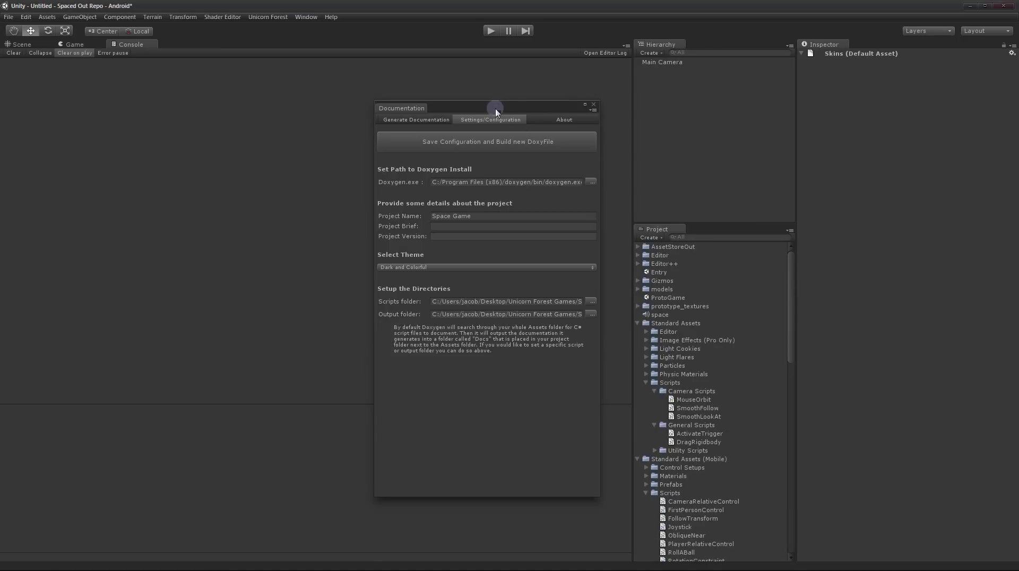
pyautogui.moveTo(496, 109)
pyautogui.mouseDown()
pyautogui.moveTo(534, 97)
pyautogui.moveTo(490, 91)
pyautogui.mouseUp()
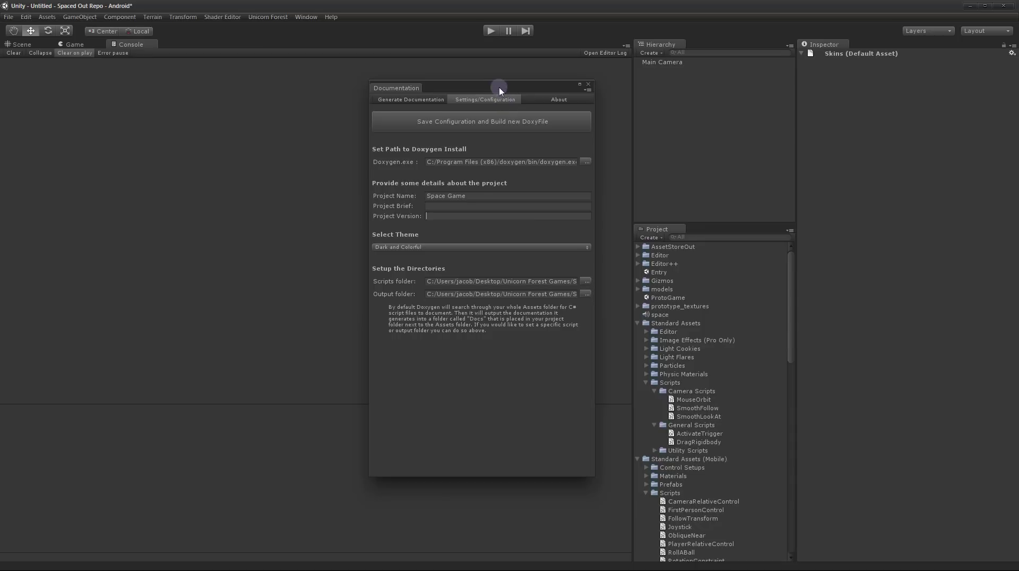
pyautogui.moveTo(495, 89); pyautogui.dragTo(797, 84)
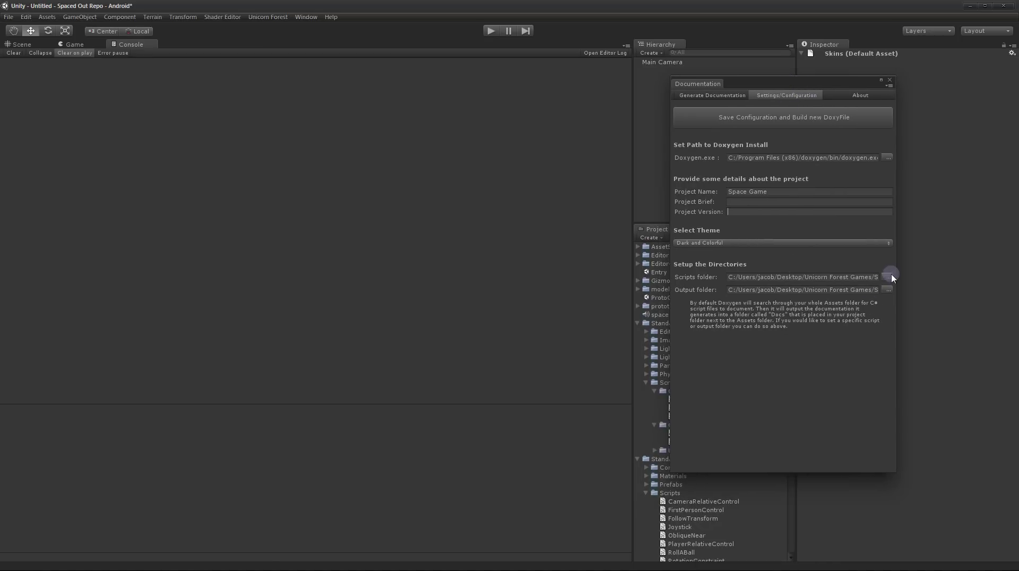
pyautogui.click(646, 450)
pyautogui.click(769, 290)
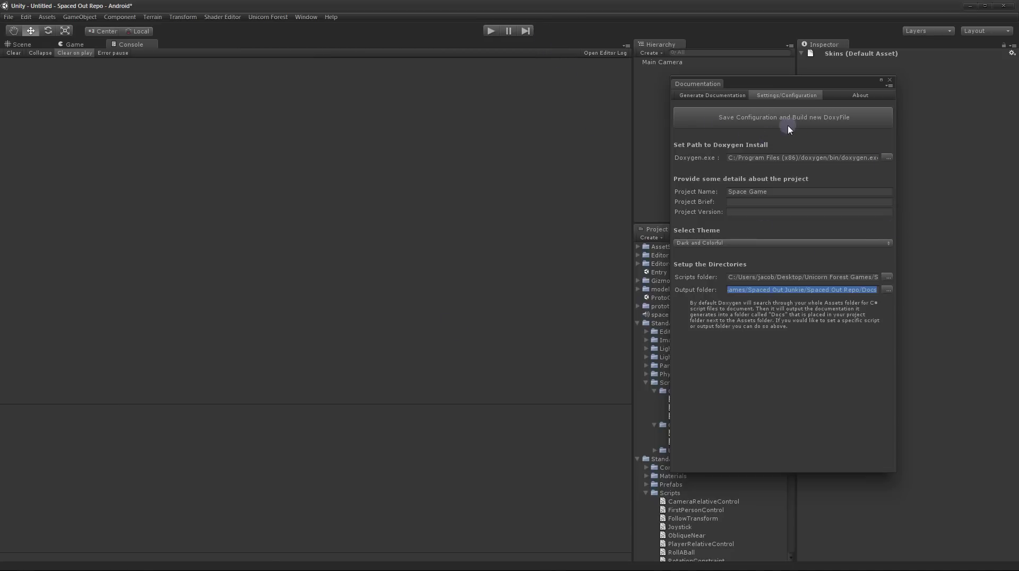
# - Save the configuration as a new Doxyfile, then run Doxygen from the Generate Documentation page
pyautogui.click(751, 117)
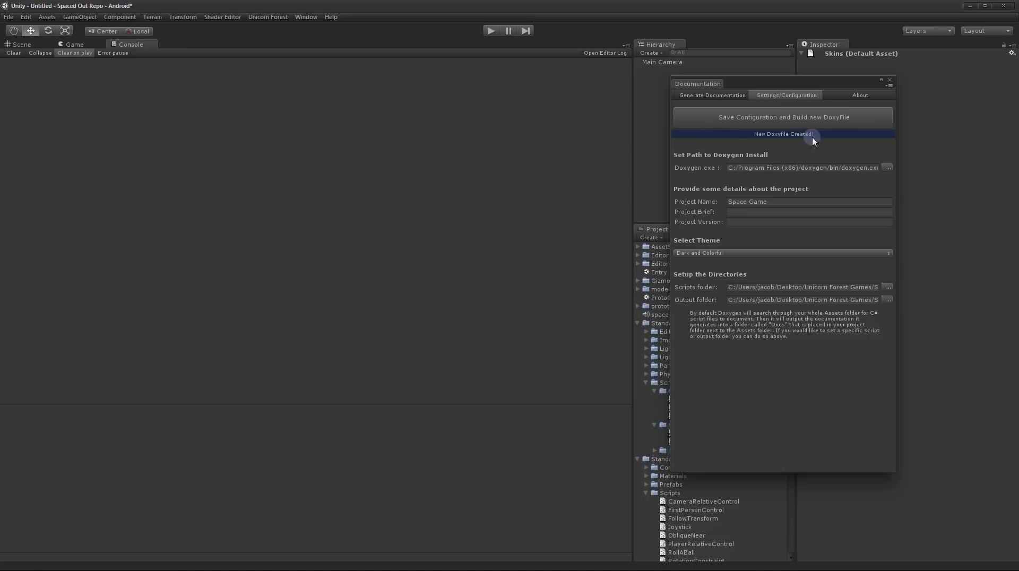
pyautogui.click(685, 95)
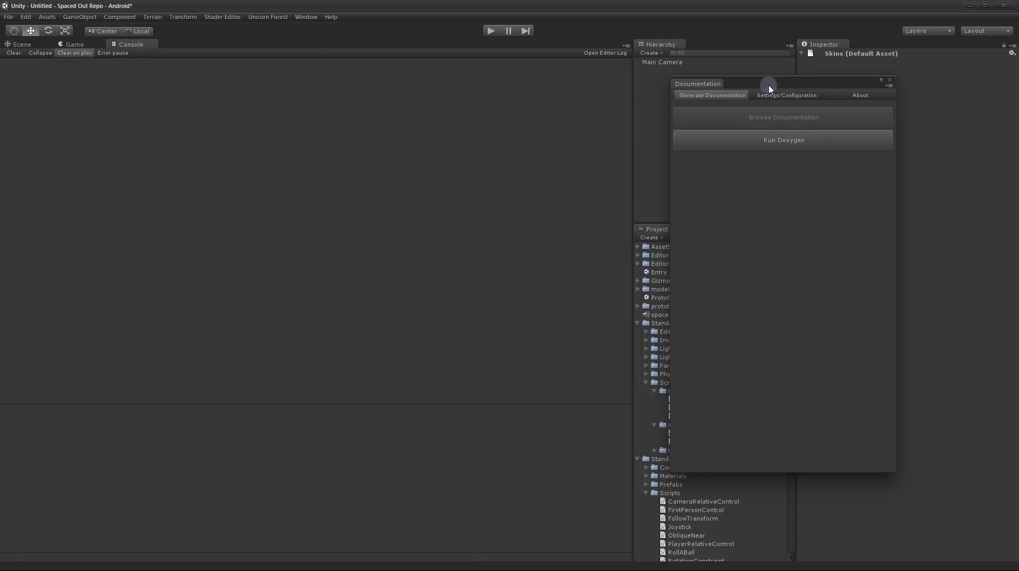
pyautogui.moveTo(765, 83); pyautogui.dragTo(811, 89)
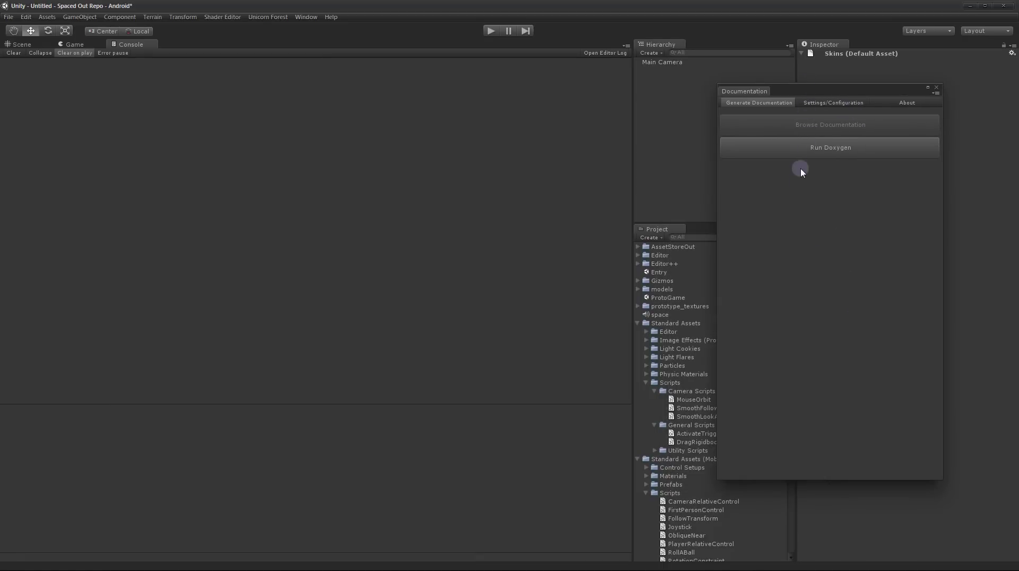
pyautogui.click(815, 149)
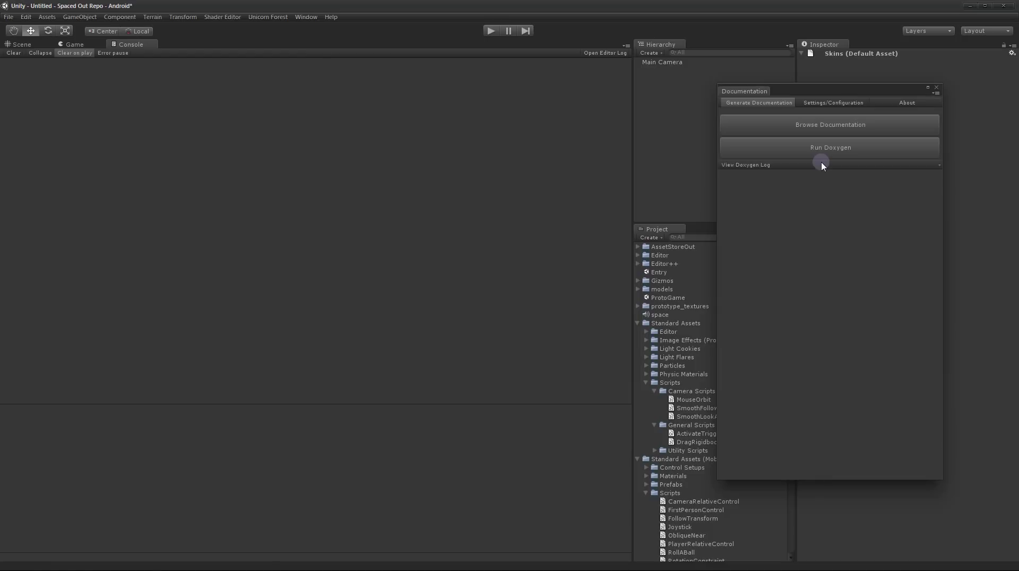
# - Open the dark-themed documentation in Opera, briefly rechecking the plugin's settings in Unity
pyautogui.click(814, 127)
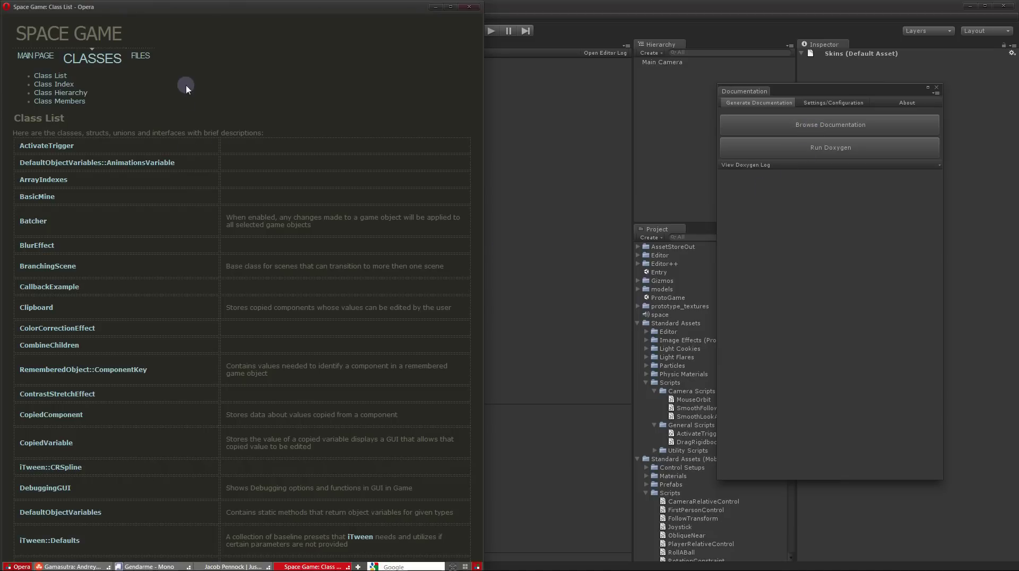
pyautogui.scroll(-15, 295, 159)
pyautogui.scroll(-5, 329, 345)
pyautogui.scroll(18, 333, 313)
pyautogui.scroll(3, 333, 313)
pyautogui.click(831, 109)
pyautogui.click(832, 105)
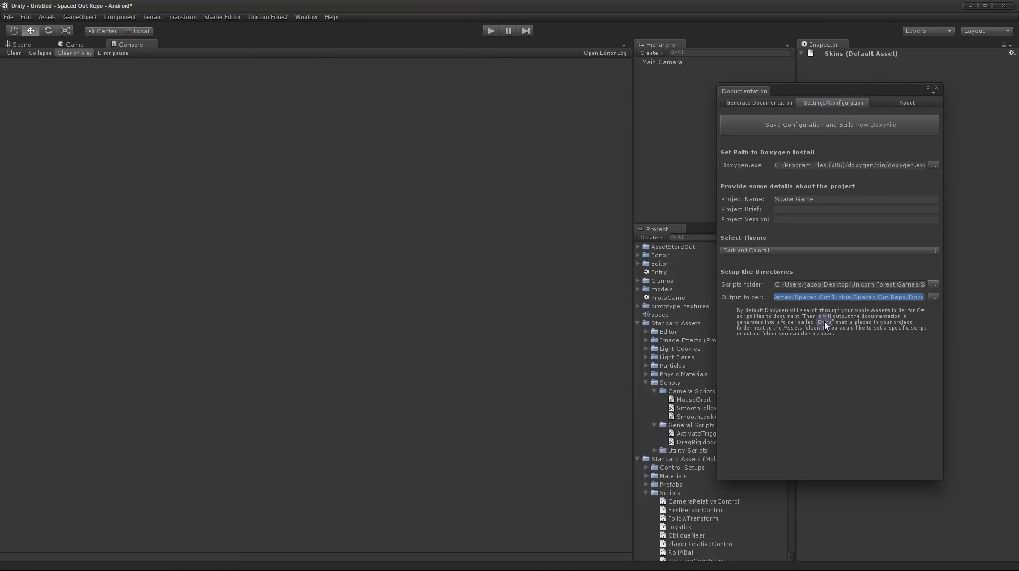
pyautogui.hotkey('alt', 'Tab')
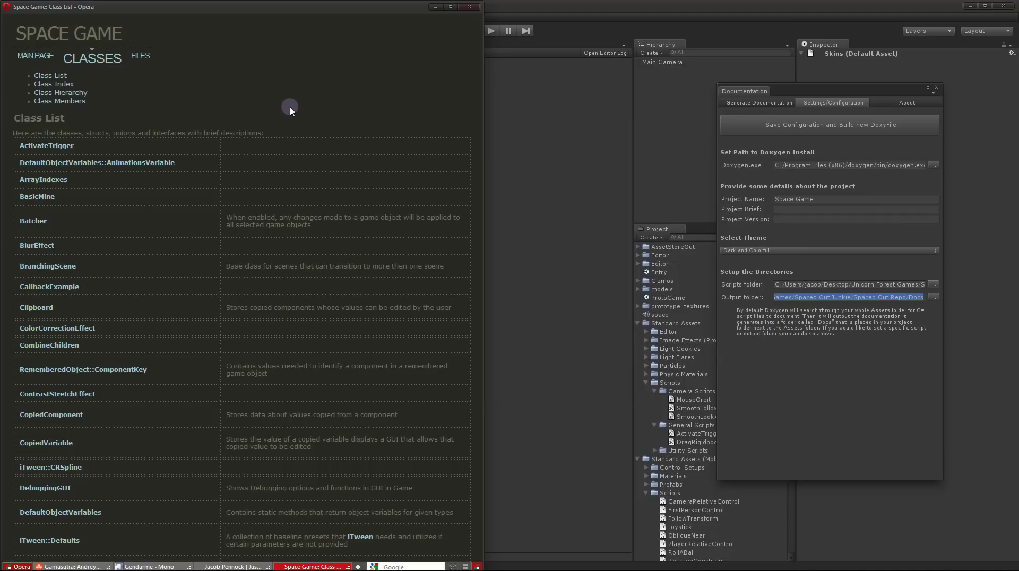
# - Scroll through the Space Game Class List and open the DoxyRunner class reference
pyautogui.scroll(-4, 289, 109)
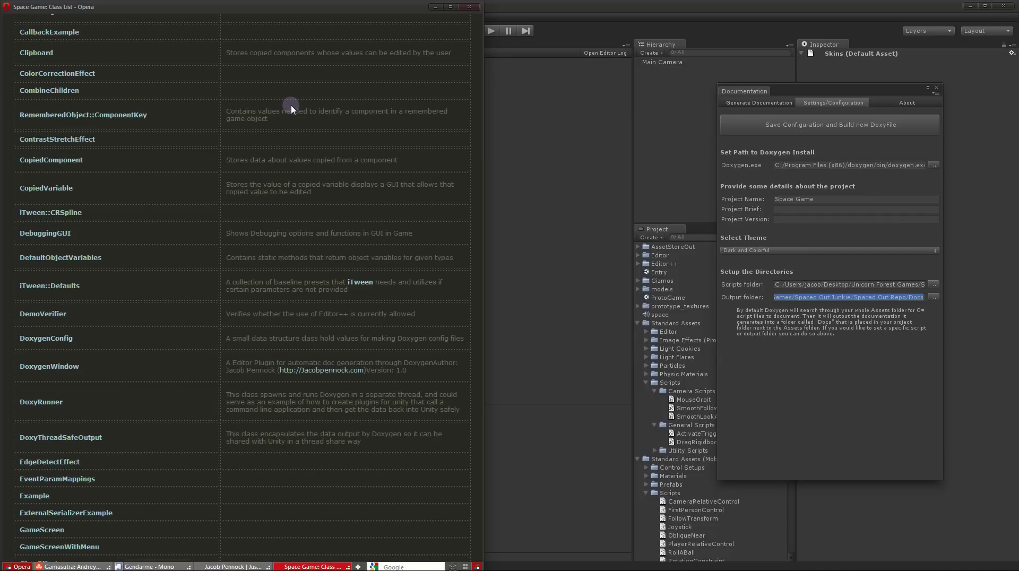
pyautogui.scroll(-10, 291, 104)
pyautogui.scroll(9, 291, 111)
pyautogui.scroll(5, 292, 110)
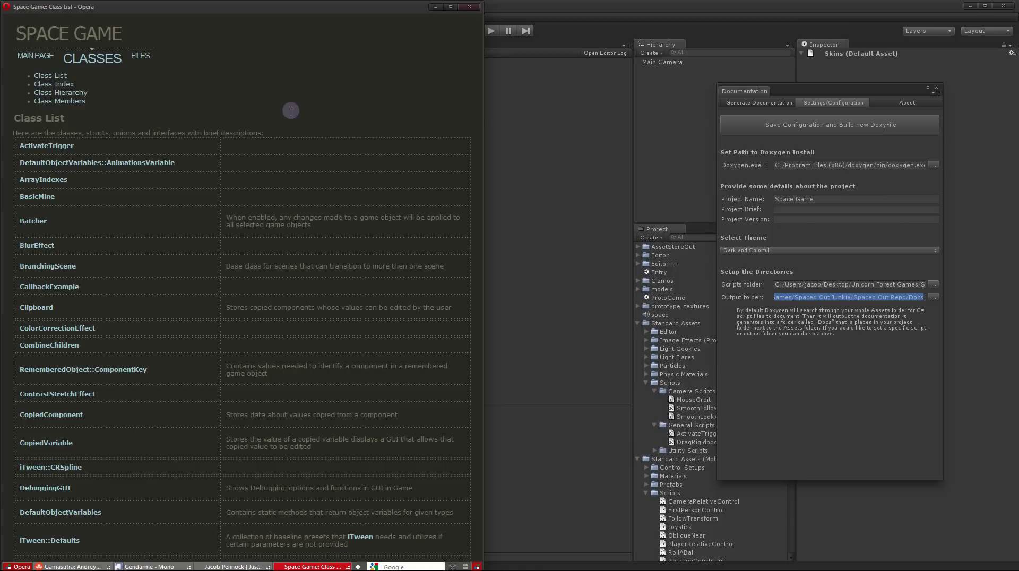
pyautogui.scroll(-1, 252, 201)
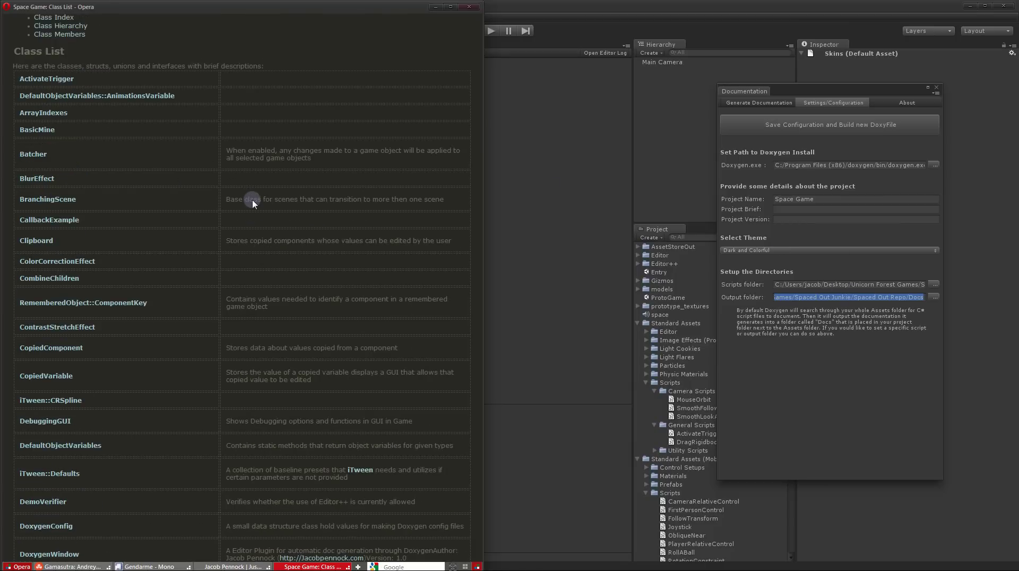
pyautogui.scroll(1, 253, 203)
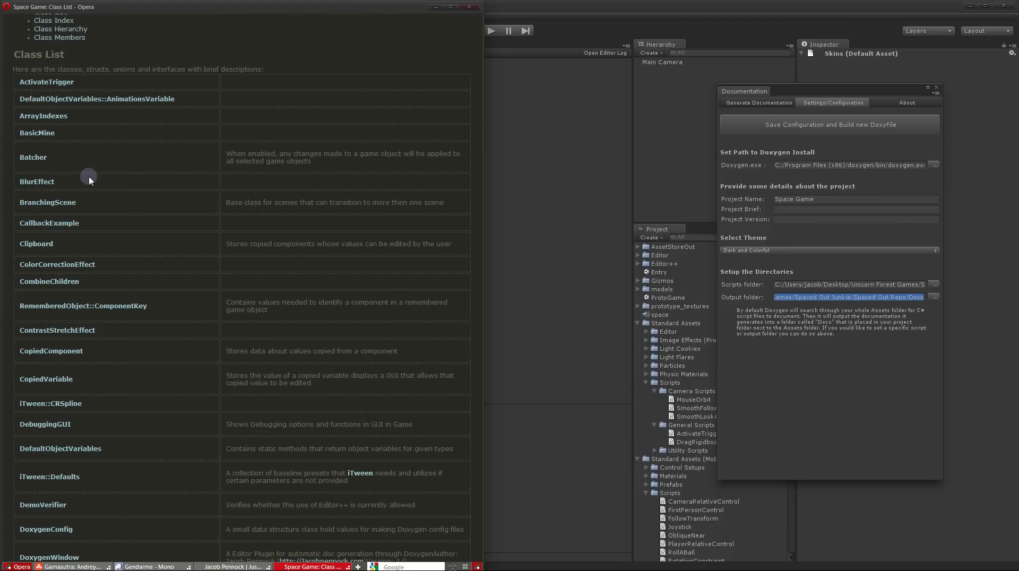
pyautogui.scroll(-3, 111, 177)
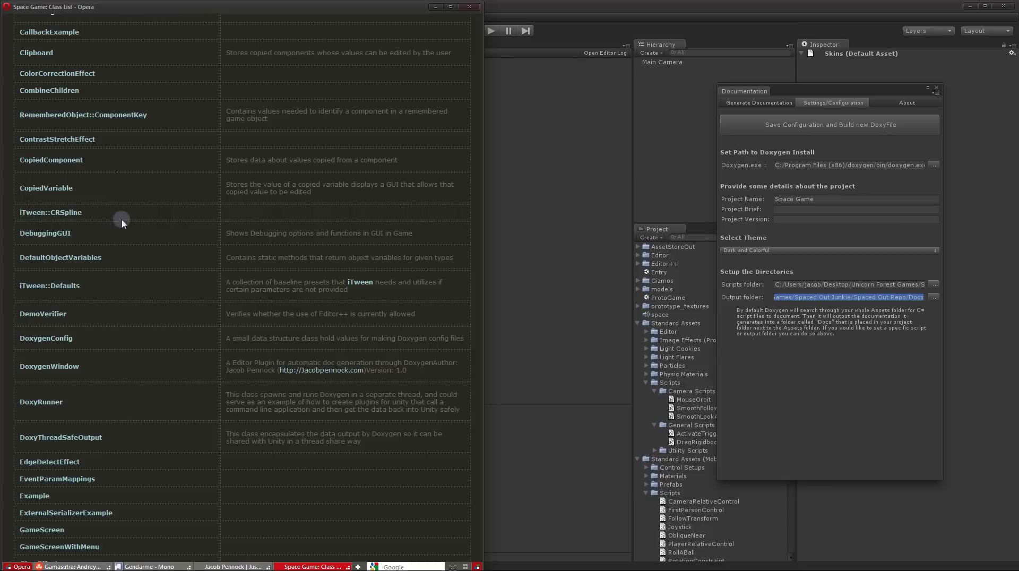
pyautogui.click(41, 402)
# - Read through the DoxyRunner class reference documentation
pyautogui.scroll(-2, 320, 145)
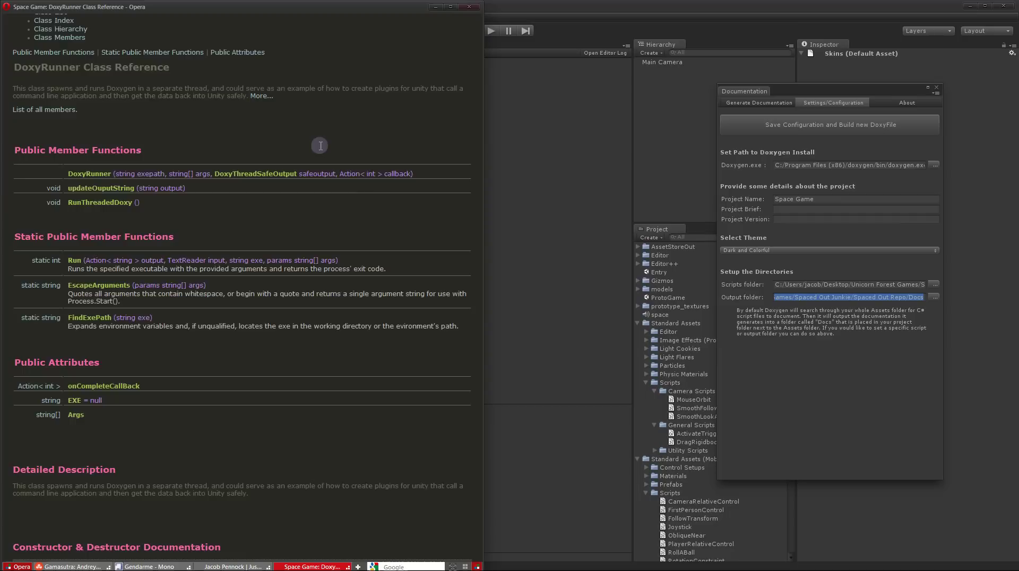
pyautogui.scroll(1, 320, 146)
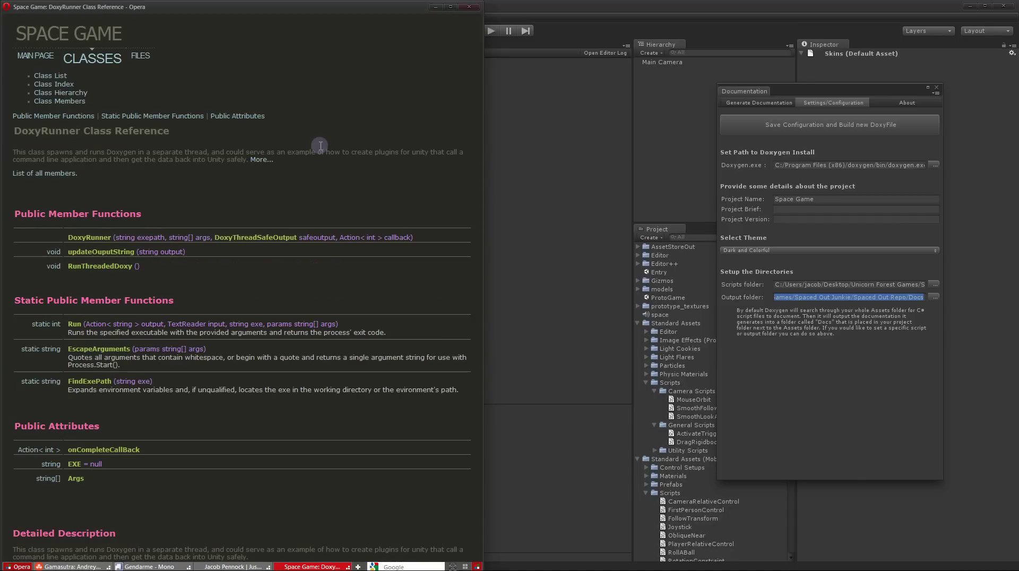
pyautogui.scroll(-1, 319, 146)
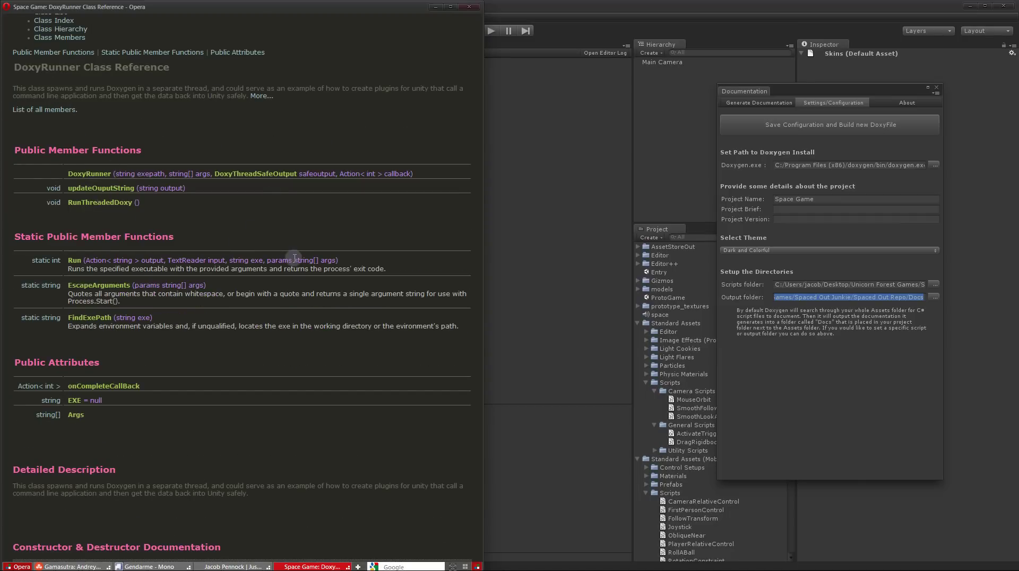
pyautogui.scroll(-1, 218, 330)
pyautogui.scroll(-9, 215, 318)
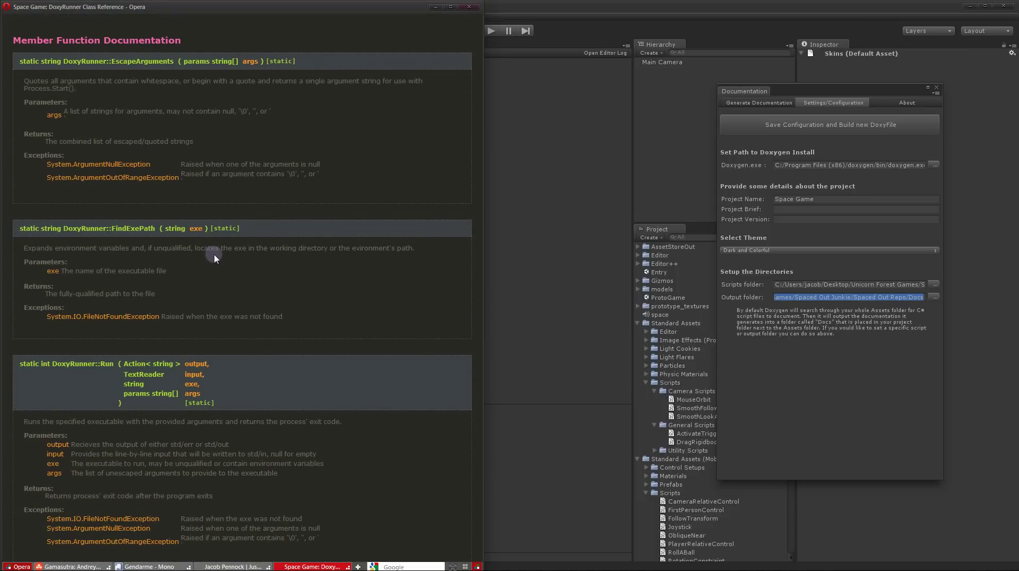
pyautogui.scroll(-3, 215, 196)
pyautogui.scroll(6, 215, 197)
pyautogui.scroll(-3, 212, 204)
pyautogui.scroll(-5, 268, 275)
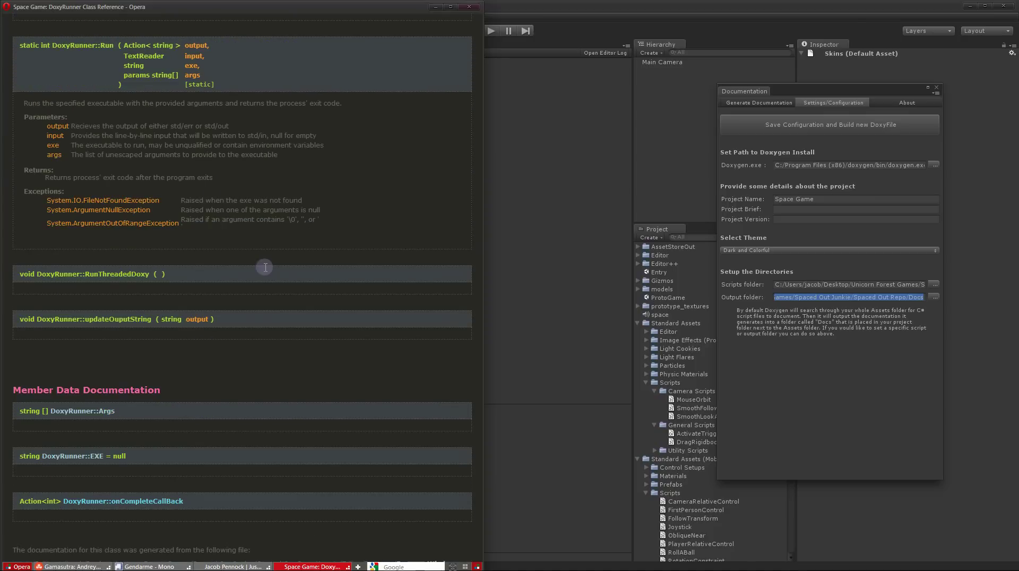
pyautogui.scroll(3, 301, 318)
pyautogui.scroll(15, 301, 317)
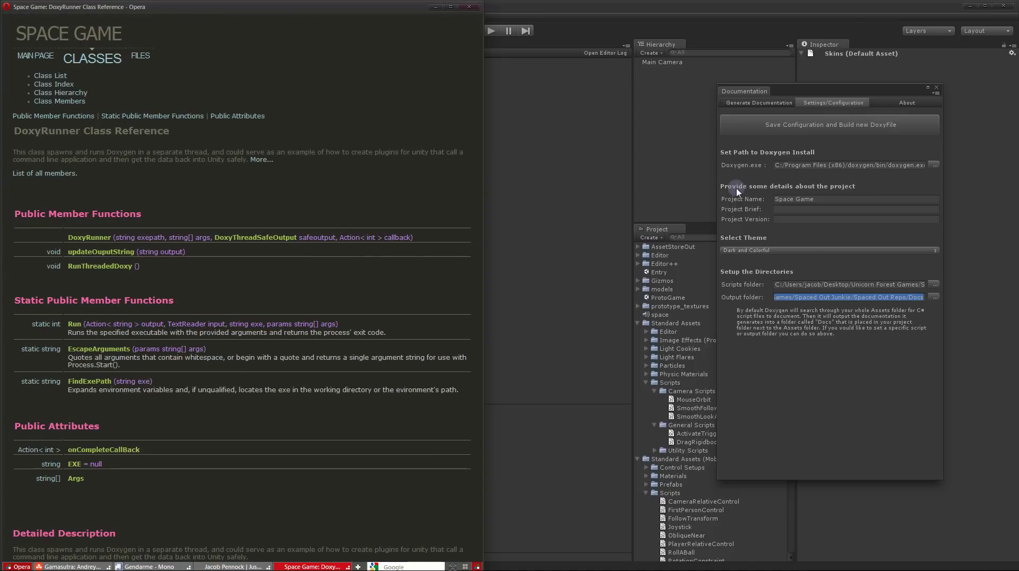
pyautogui.moveTo(324, 237); pyautogui.dragTo(249, 273, button='right')
pyautogui.scroll(3, 187, 296)
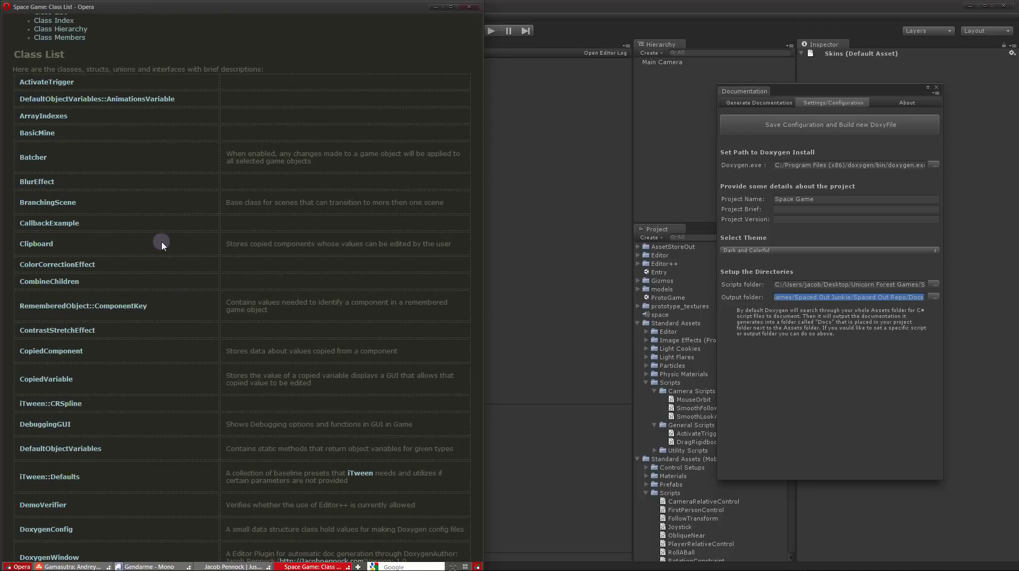
pyautogui.scroll(-10, 162, 243)
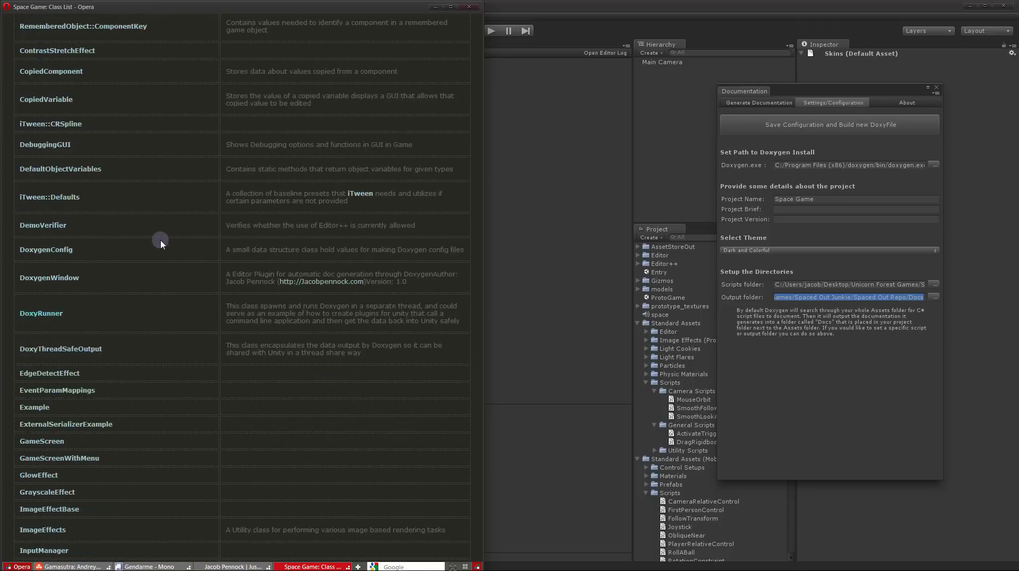
pyautogui.scroll(-3, 162, 243)
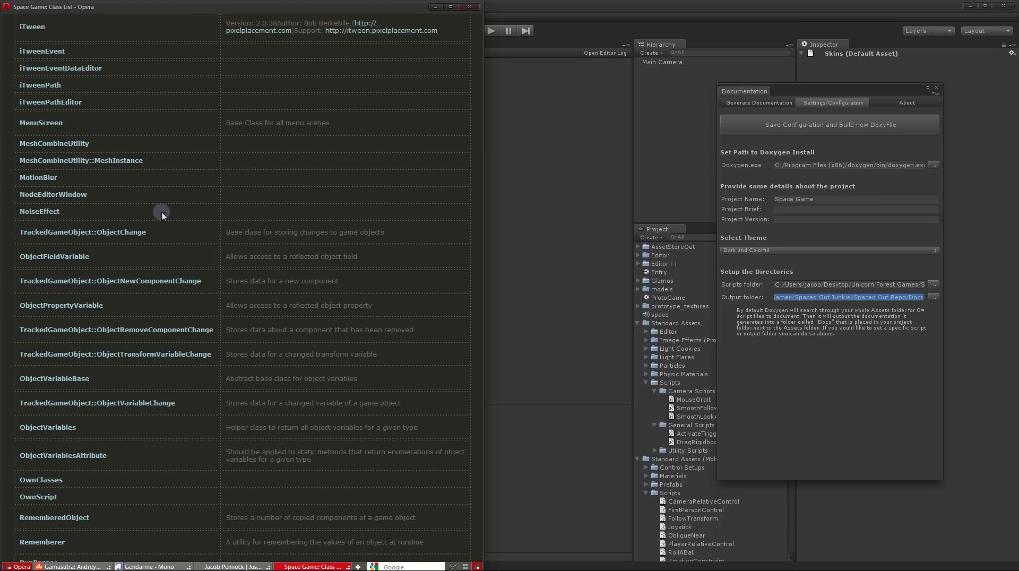
pyautogui.scroll(-4, 151, 206)
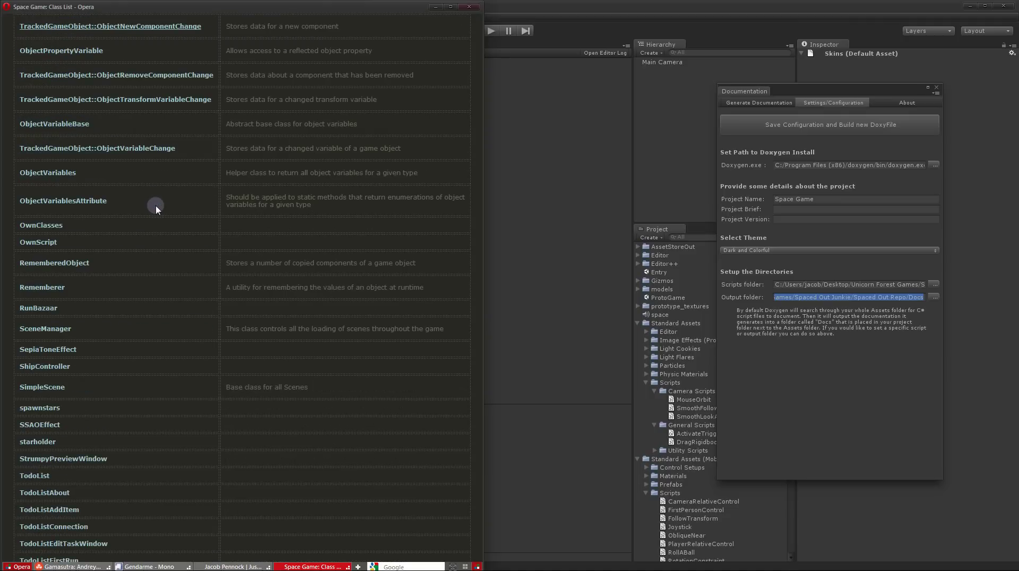
pyautogui.scroll(-5, 155, 207)
pyautogui.scroll(5, 156, 208)
pyautogui.scroll(6, 164, 230)
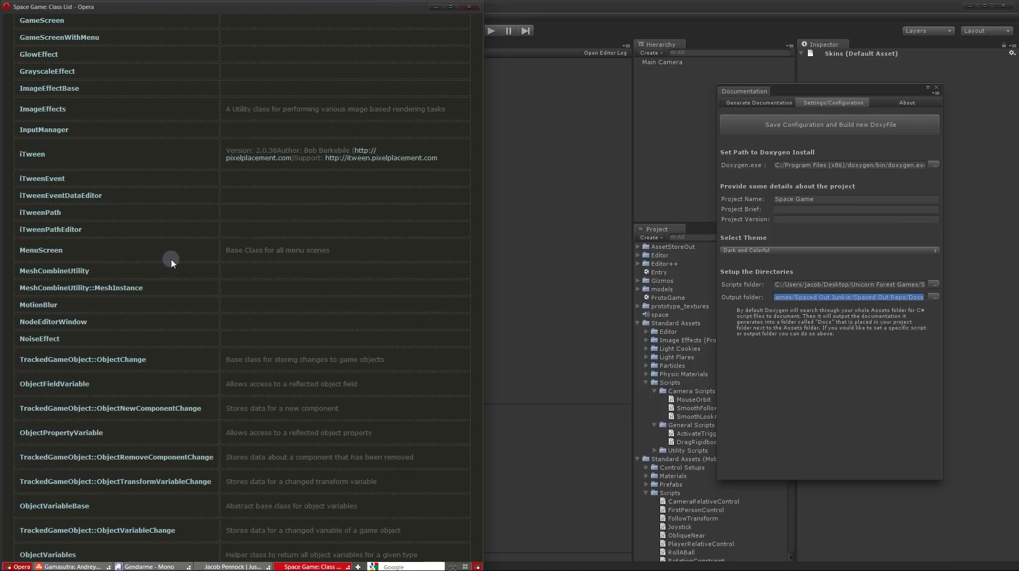
# - Open the MenuScreen class reference and scroll through its members and example code
pyautogui.click(59, 252)
pyautogui.scroll(-15, 274, 176)
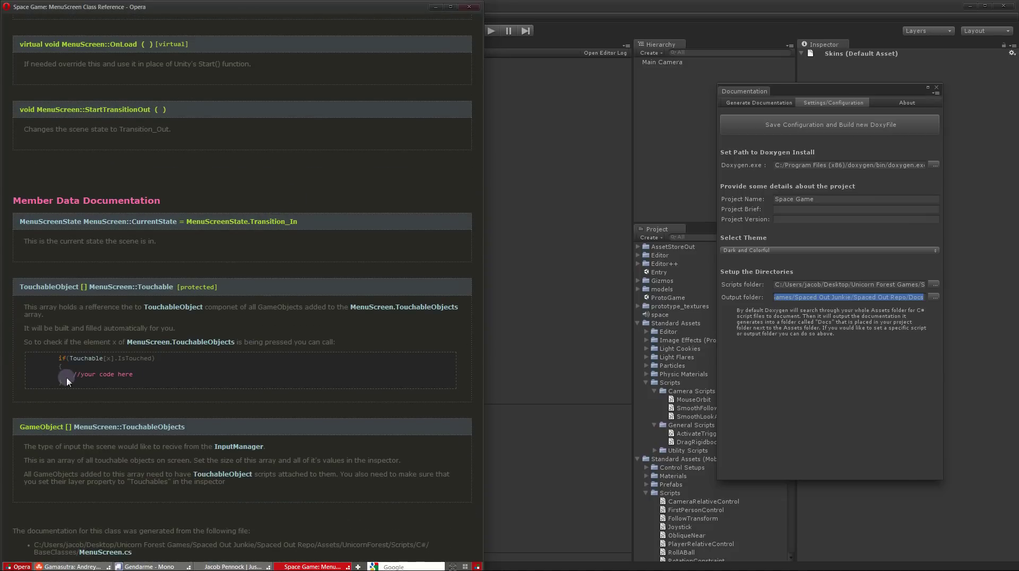
pyautogui.moveTo(63, 383); pyautogui.dragTo(32, 355)
pyautogui.click(162, 374)
pyautogui.scroll(15, 307, 396)
pyautogui.scroll(3, 313, 384)
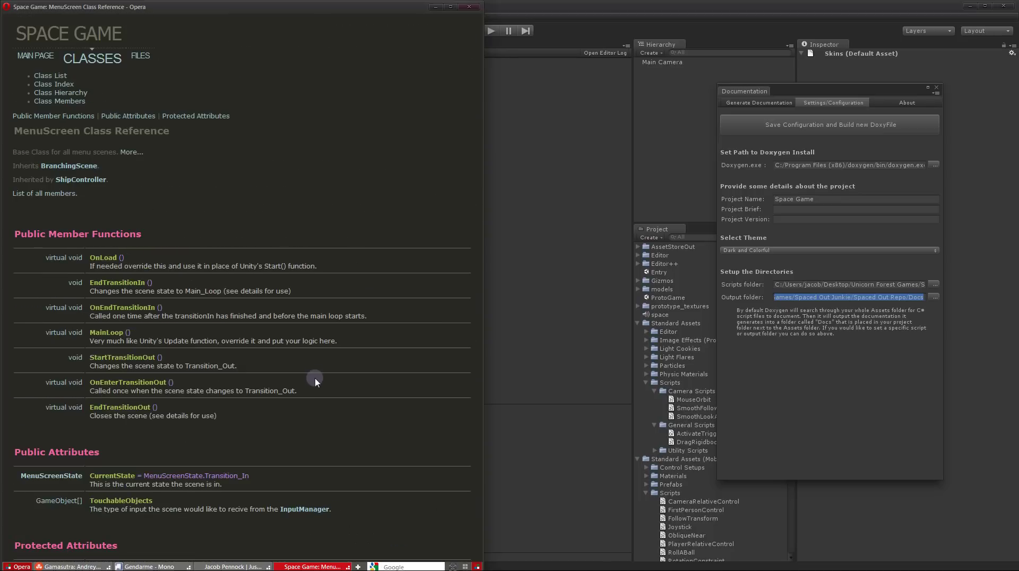
pyautogui.scroll(-12, 311, 245)
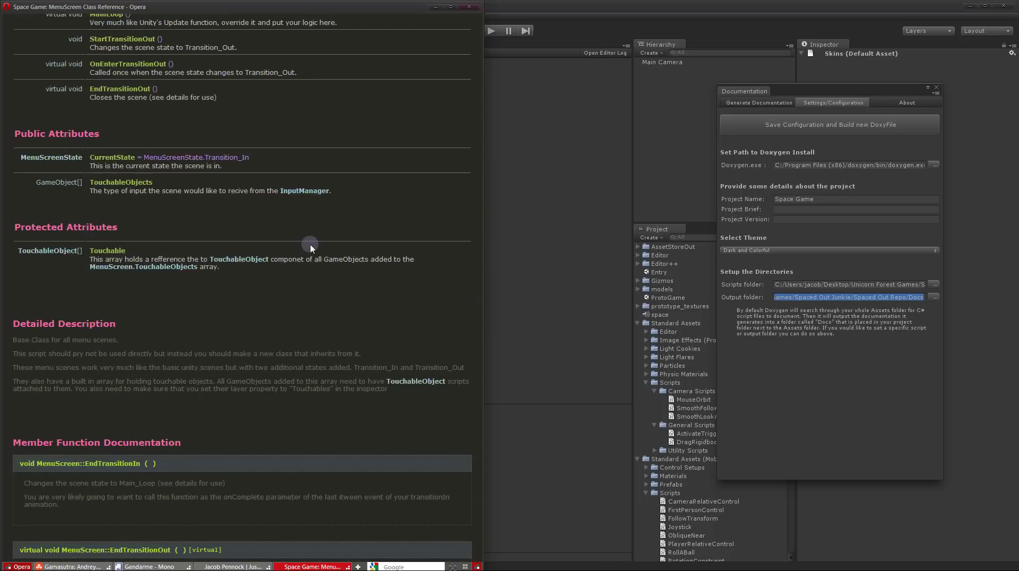
pyautogui.scroll(12, 297, 233)
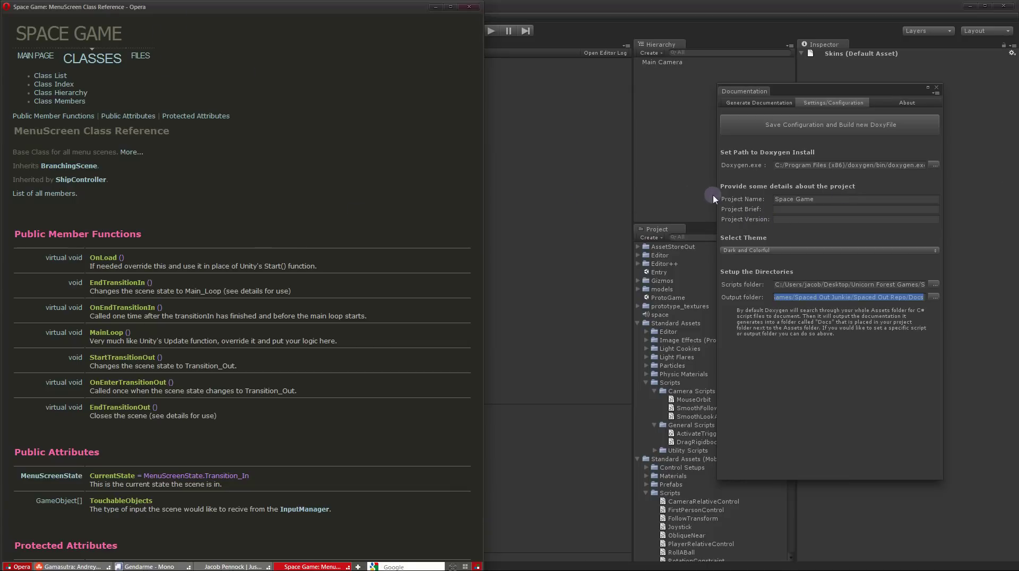
# - Switch the theme to Default, save a new Doxyfile and rerun Doxygen
pyautogui.click(773, 232)
pyautogui.click(779, 250)
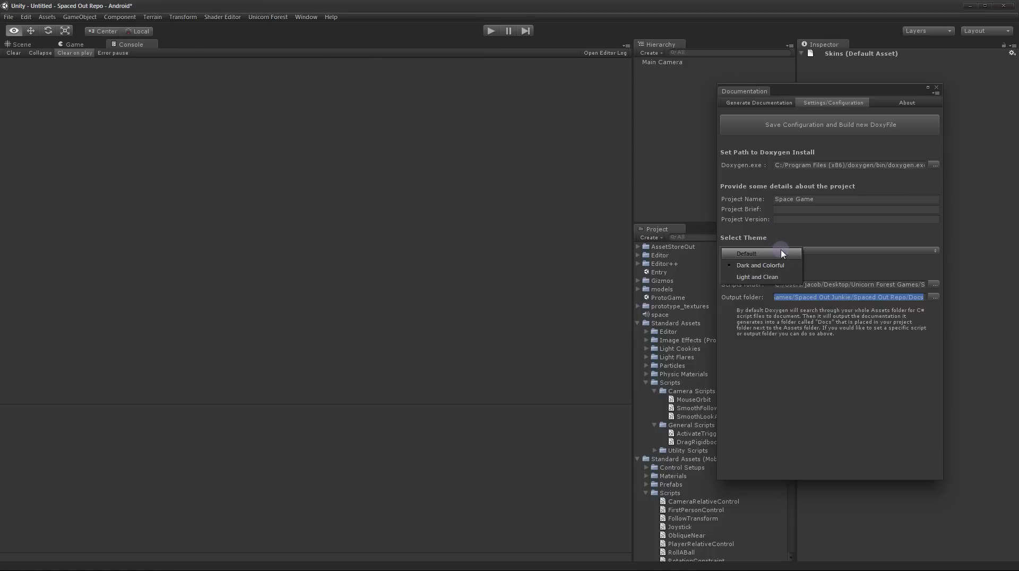
pyautogui.click(754, 254)
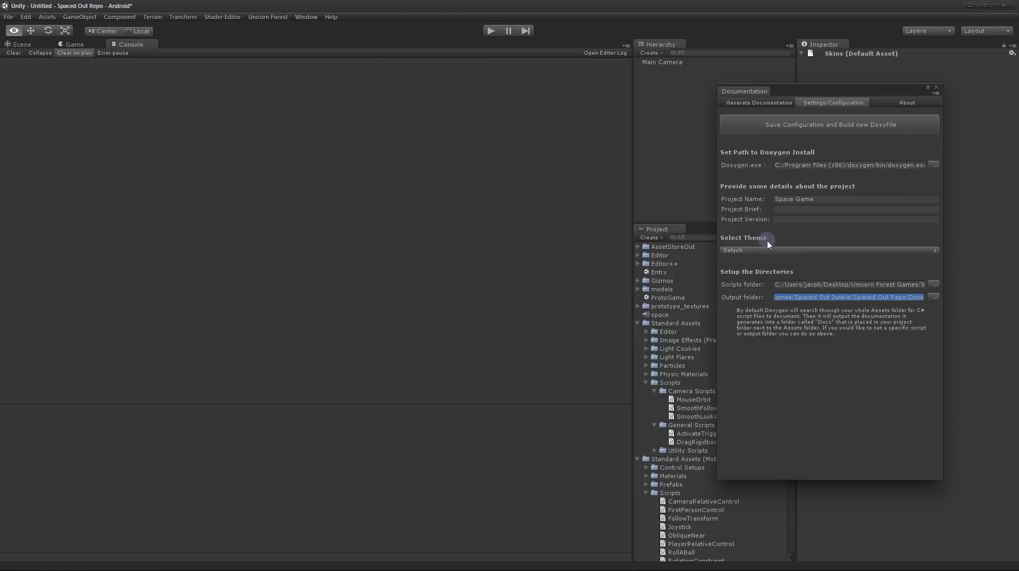
pyautogui.click(793, 127)
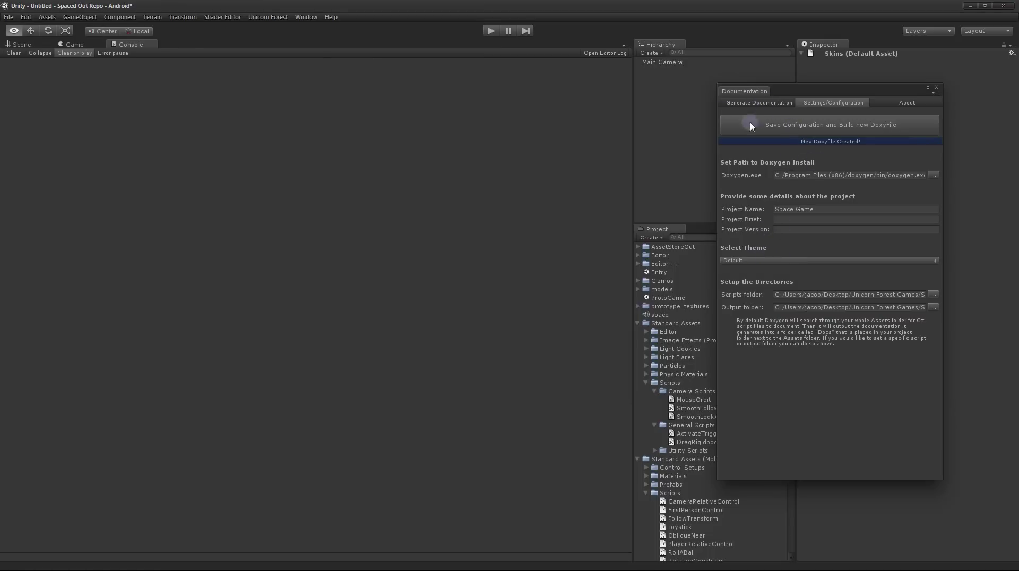
pyautogui.click(767, 103)
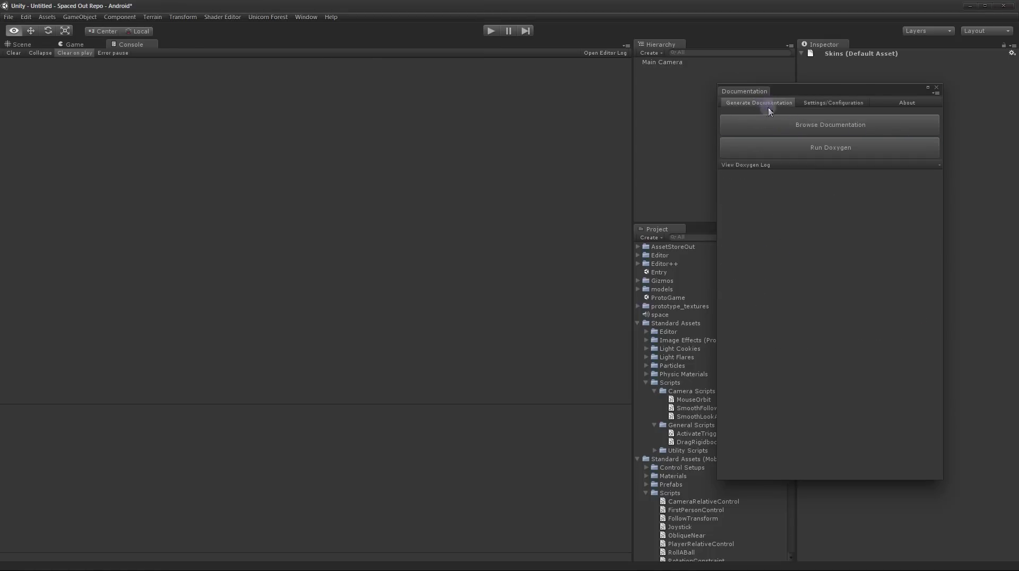
pyautogui.click(775, 151)
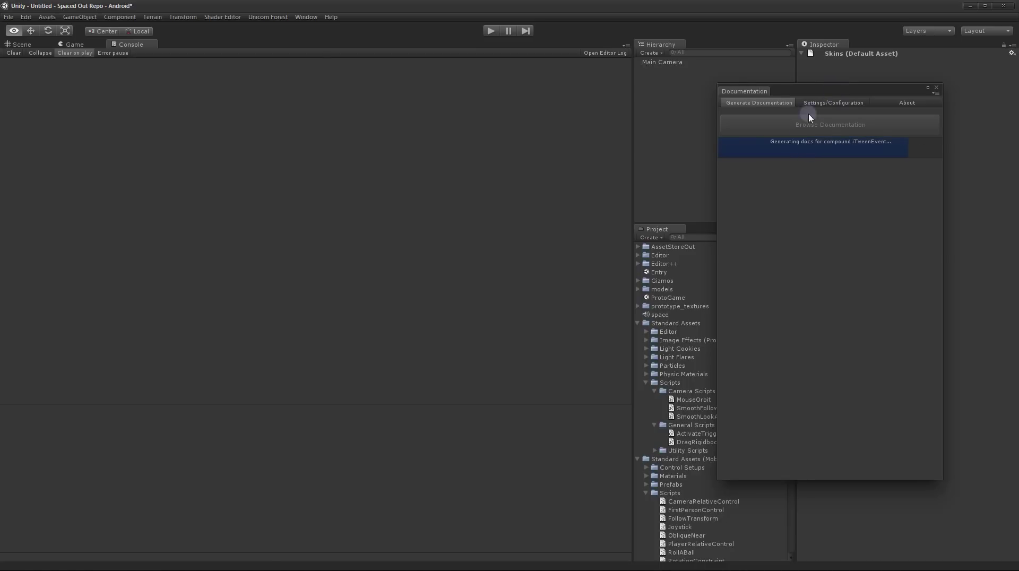
# - Expand the Doxygen log and reopen the generated documentation in the browser
pyautogui.moveTo(807, 90); pyautogui.dragTo(781, 93)
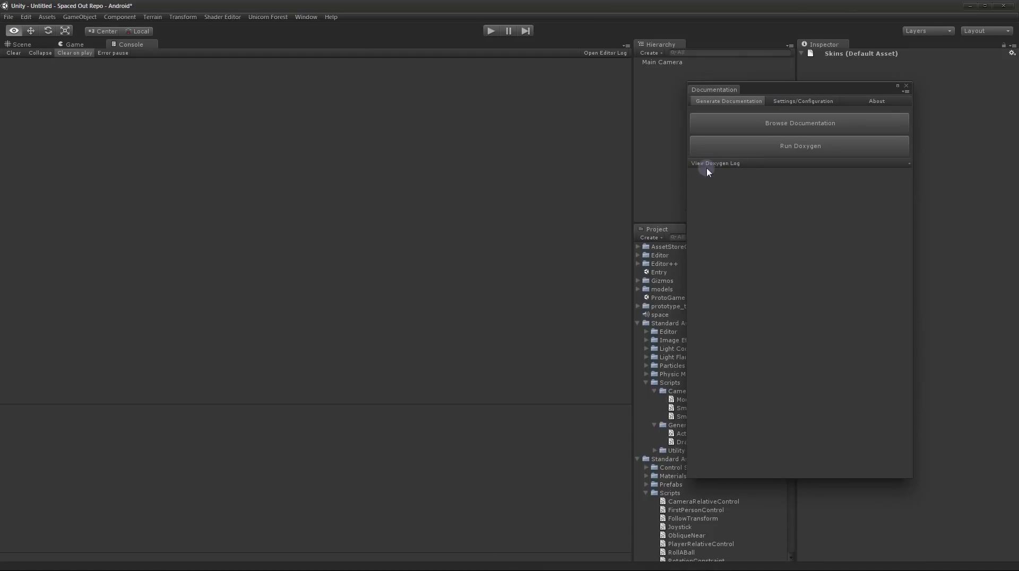
pyautogui.click(732, 165)
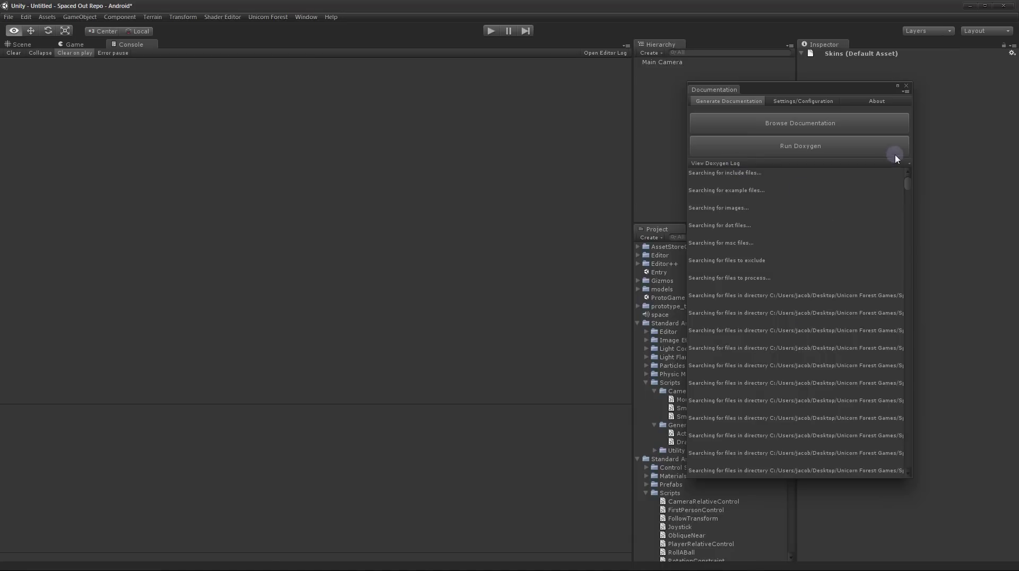
pyautogui.moveTo(906, 184)
pyautogui.mouseDown()
pyautogui.moveTo(898, 439)
pyautogui.moveTo(907, 474)
pyautogui.moveTo(902, 325)
pyautogui.moveTo(909, 475)
pyautogui.moveTo(906, 184)
pyautogui.mouseUp()
pyautogui.click(811, 127)
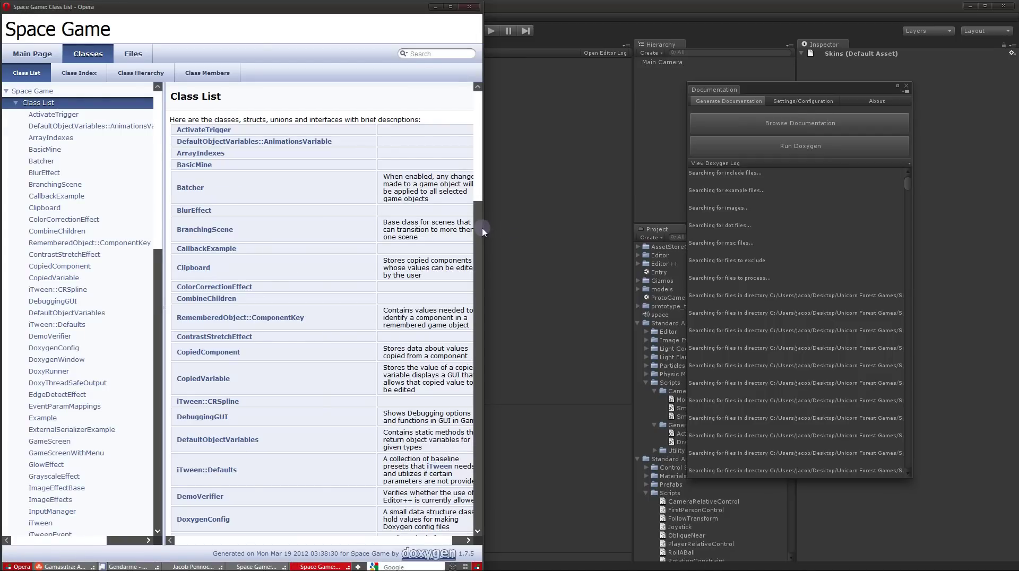
pyautogui.moveTo(484, 232); pyautogui.dragTo(748, 240)
pyautogui.scroll(-15, 473, 212)
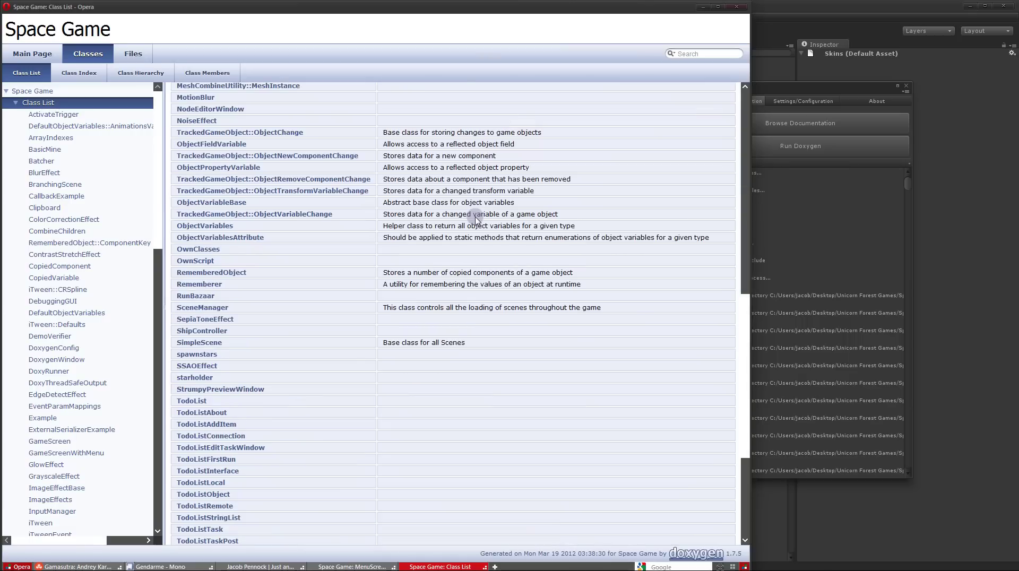
pyautogui.scroll(-7, 112, 239)
pyautogui.scroll(12, 114, 243)
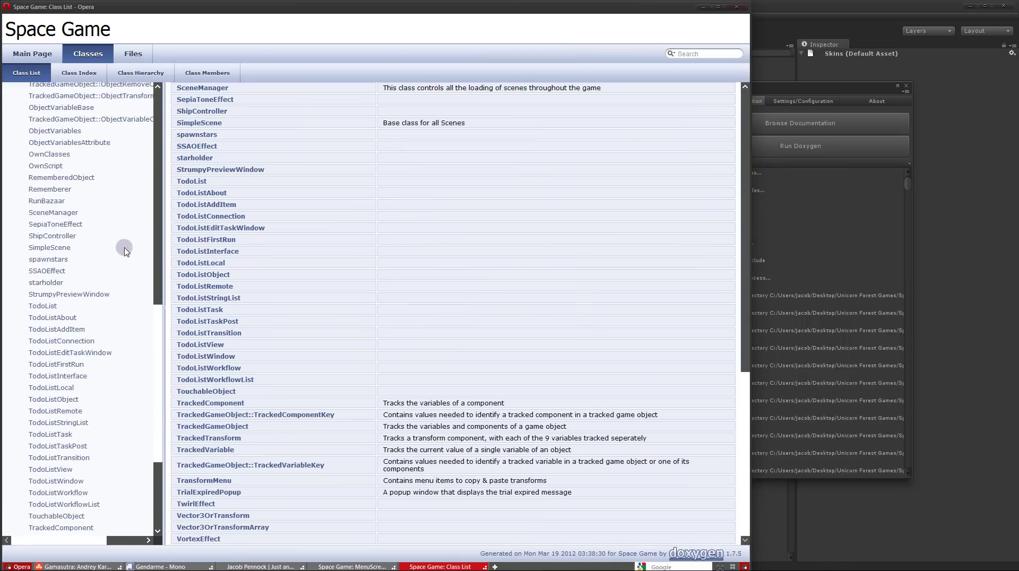
pyautogui.scroll(15, 427, 294)
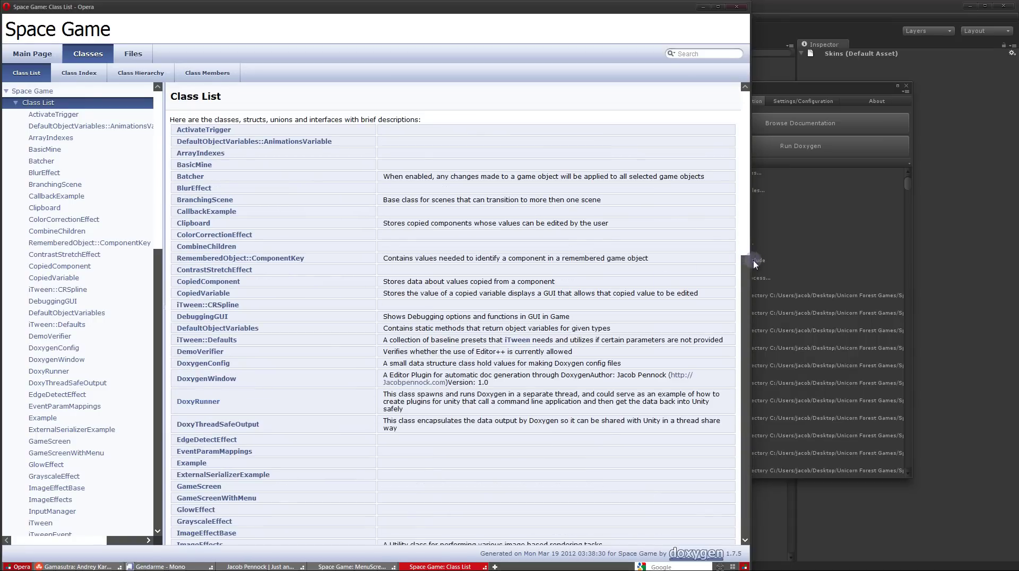
pyautogui.moveTo(750, 258); pyautogui.dragTo(569, 252)
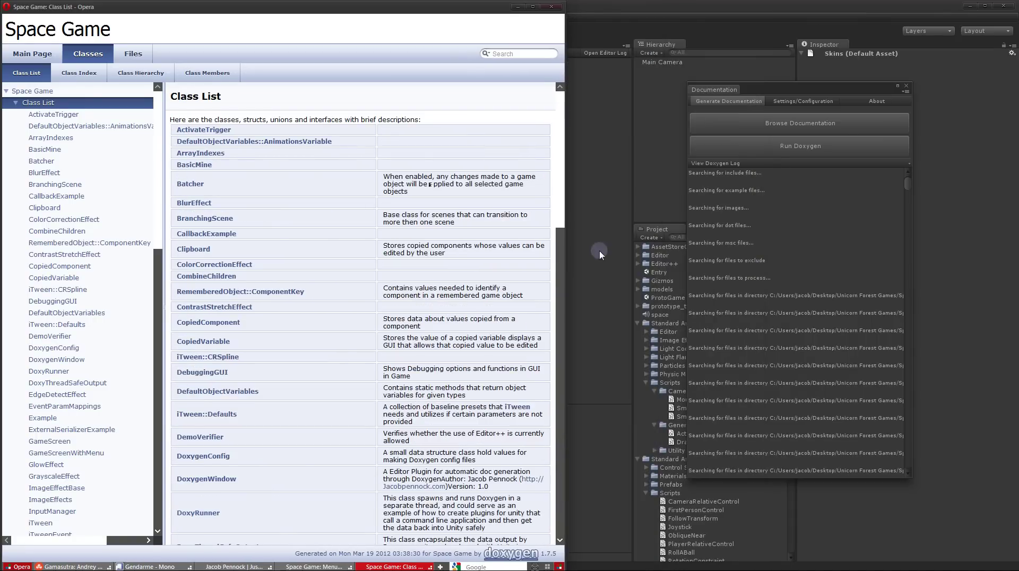
# - Pick the Light and Clean theme, build a new Doxyfile, and run Doxygen again
pyautogui.click(799, 105)
pyautogui.click(799, 102)
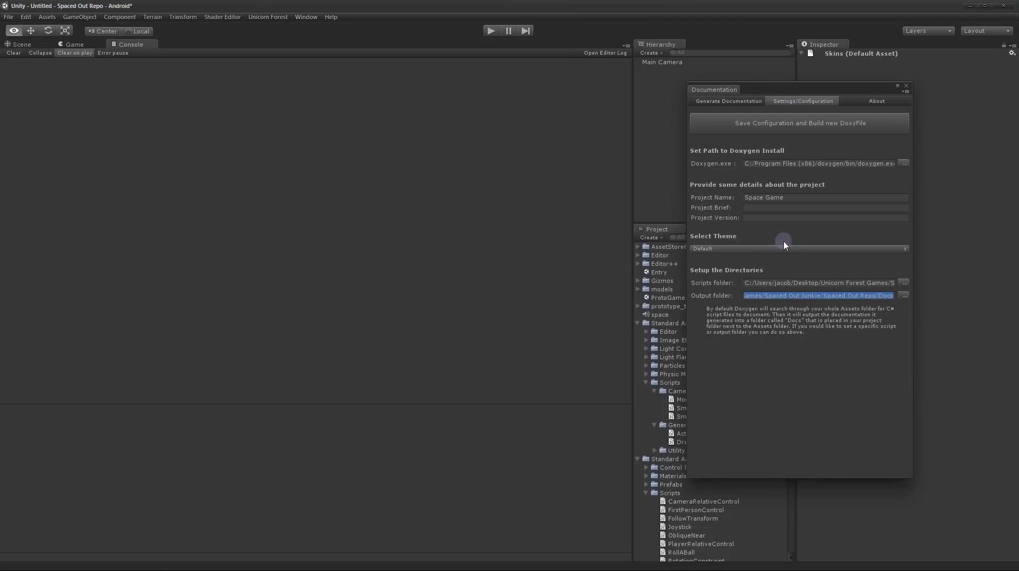
pyautogui.click(779, 249)
pyautogui.click(739, 273)
pyautogui.click(799, 127)
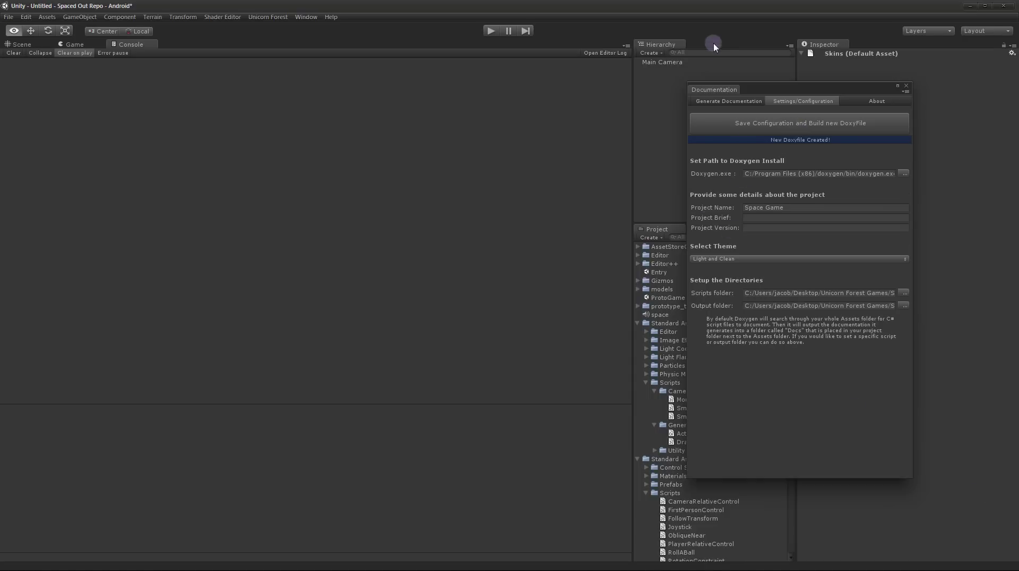
pyautogui.click(721, 101)
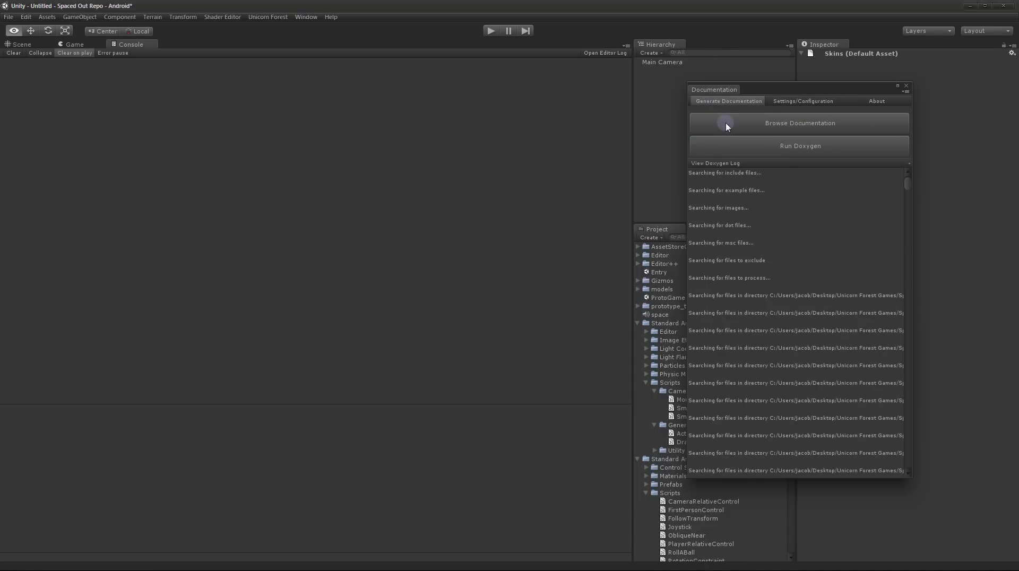
pyautogui.click(768, 153)
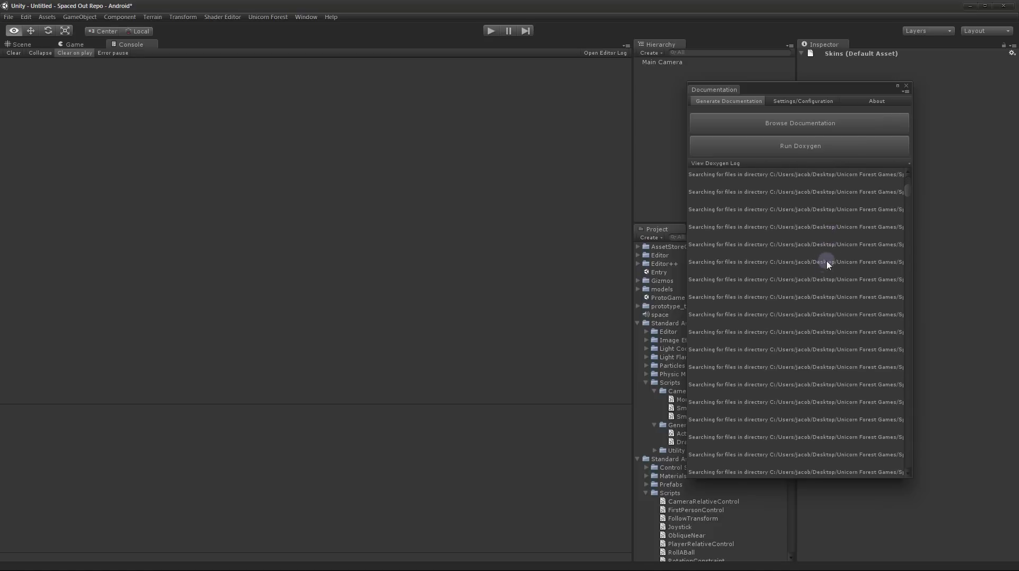
pyautogui.scroll(5, 821, 244)
# - Browse the light-themed Class List in Opera and scroll the DoxyRunner class reference
pyautogui.click(807, 125)
pyautogui.scroll(-15, 283, 212)
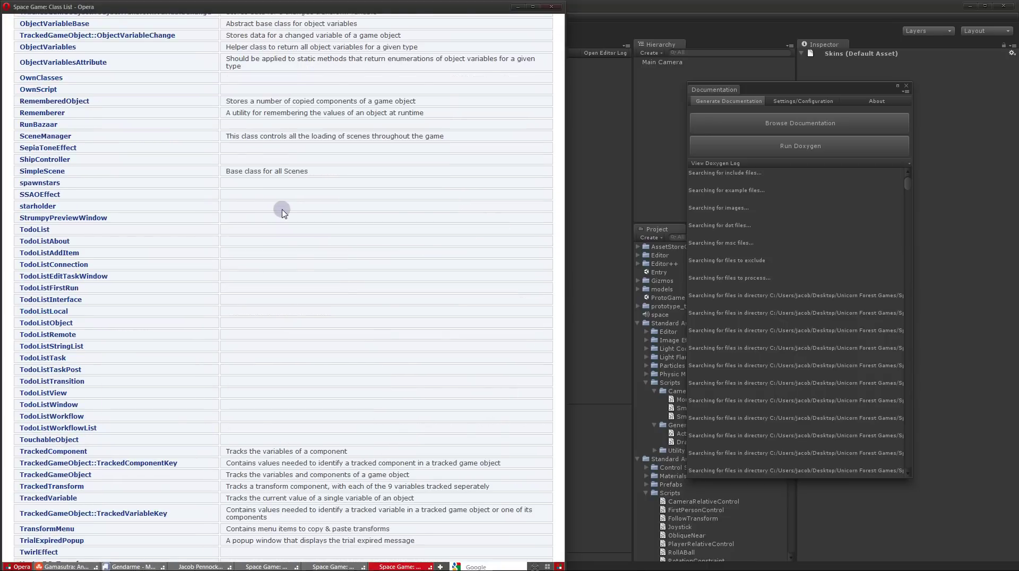
pyautogui.scroll(15, 290, 266)
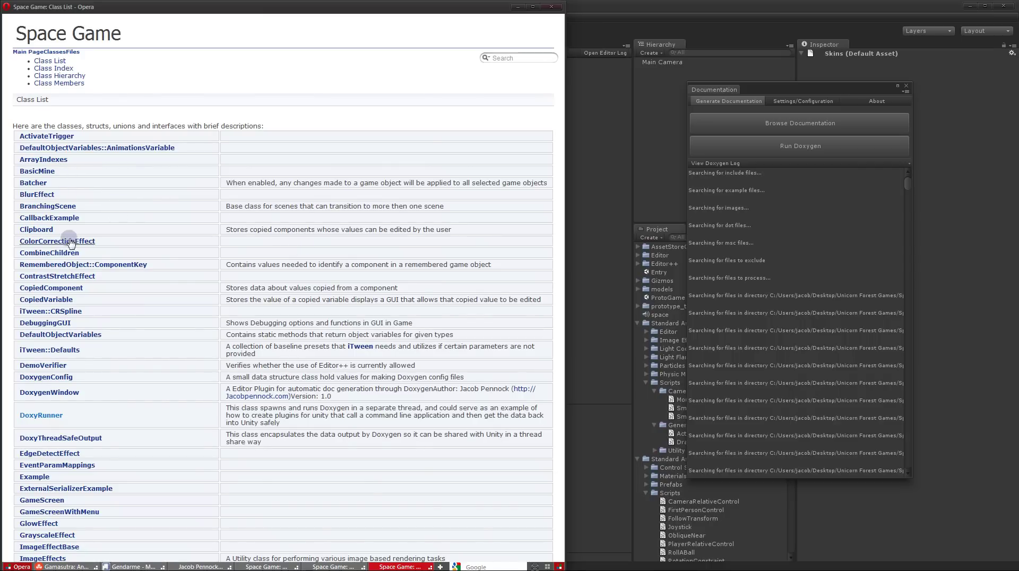
pyautogui.click(51, 418)
pyautogui.scroll(-15, 376, 238)
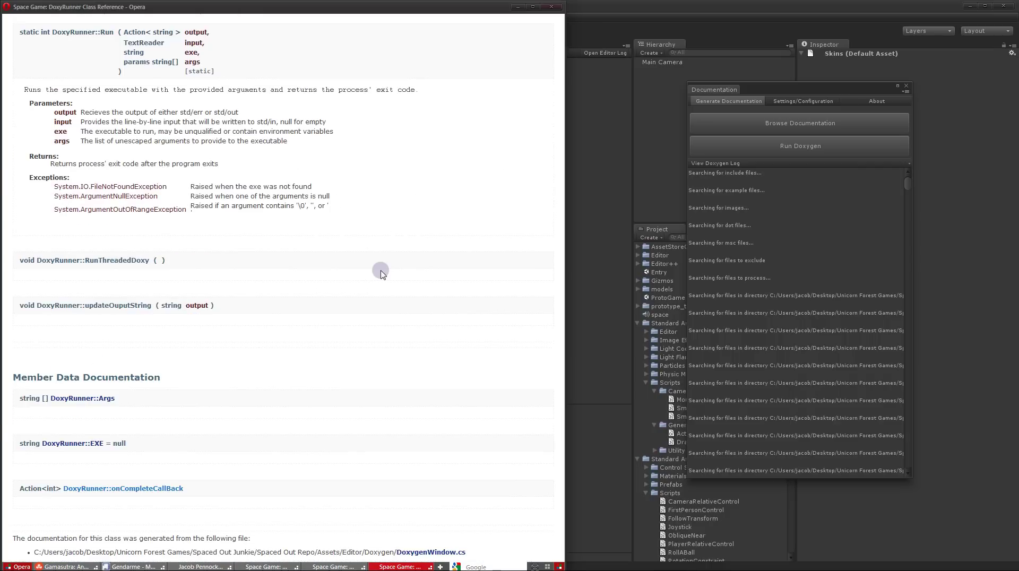
pyautogui.scroll(15, 382, 272)
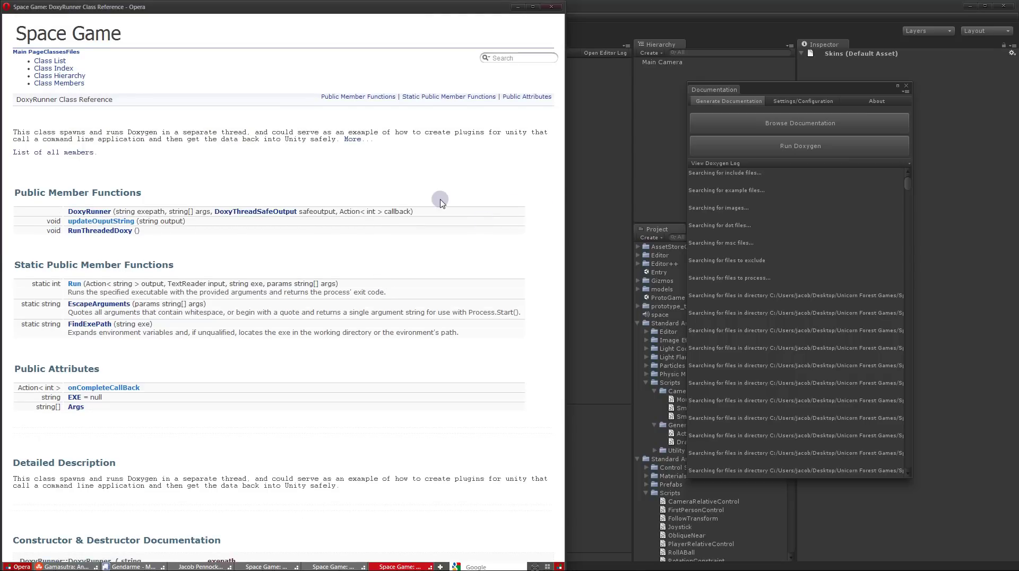
pyautogui.scroll(-6, 440, 198)
# - Select the Dark and Colorful theme, save and build a new Doxyfile, then run Doxygen
pyautogui.click(817, 106)
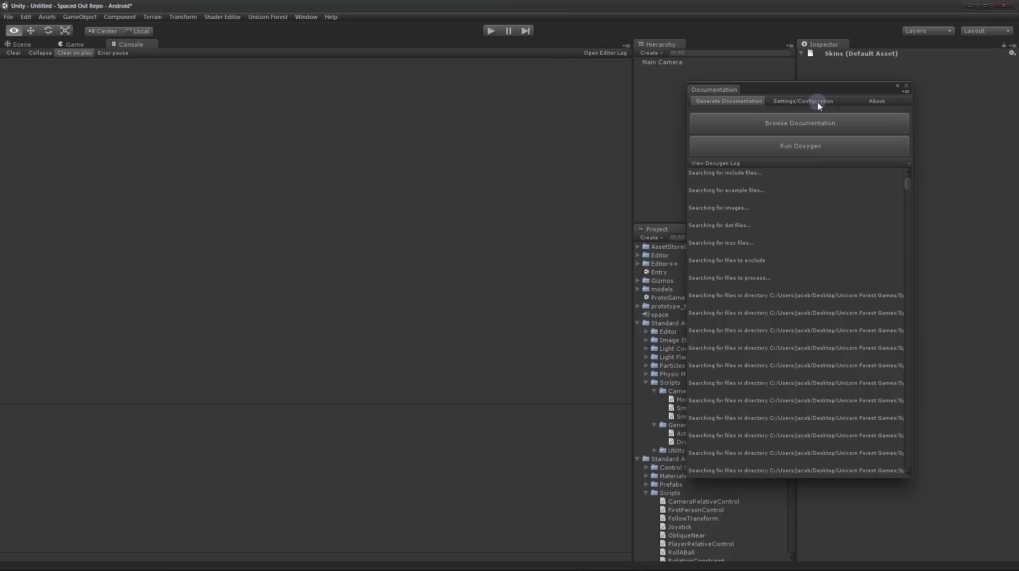
pyautogui.click(788, 251)
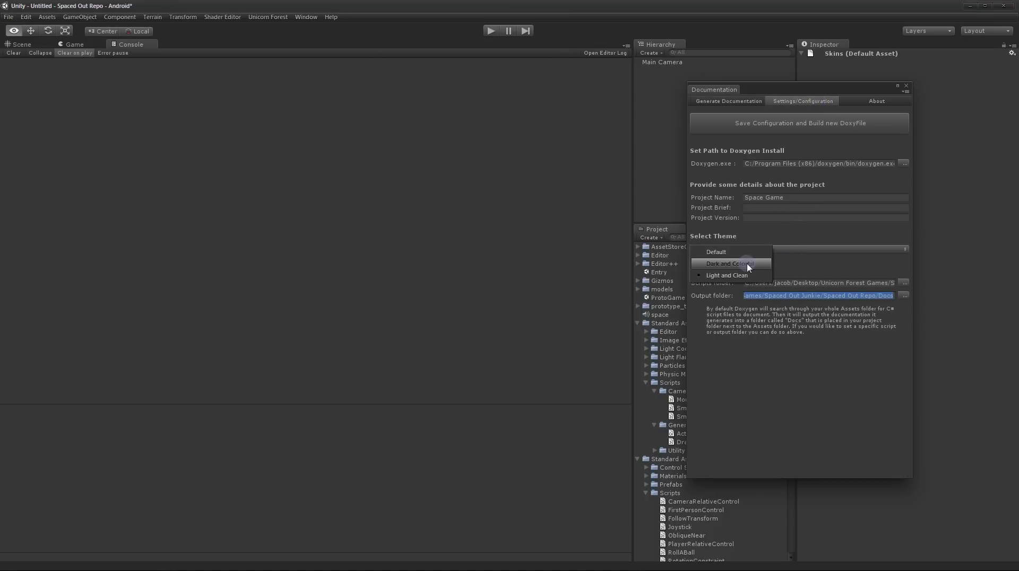
pyautogui.click(749, 259)
pyautogui.click(753, 122)
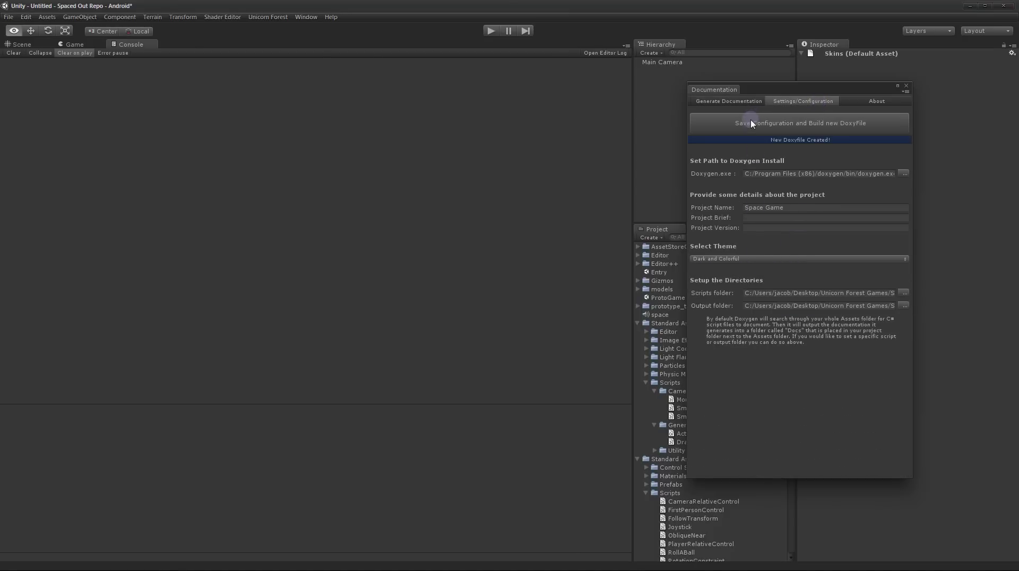
pyautogui.click(731, 102)
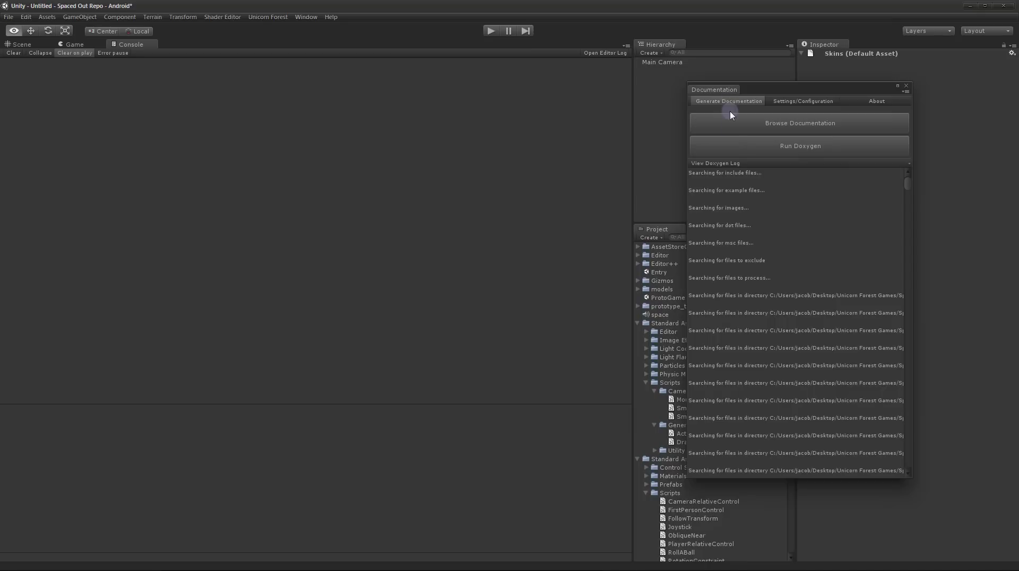
pyautogui.click(735, 147)
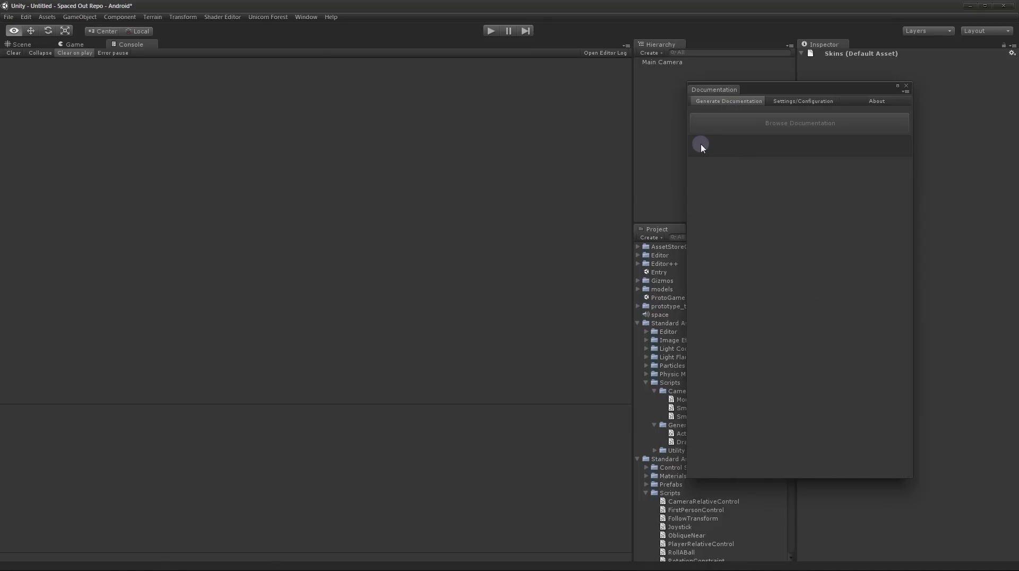
pyautogui.hotkey('alt', 'Tab')
pyautogui.hotkey('alt', 'Tab')
pyautogui.hotkey('alt', 'Tab')
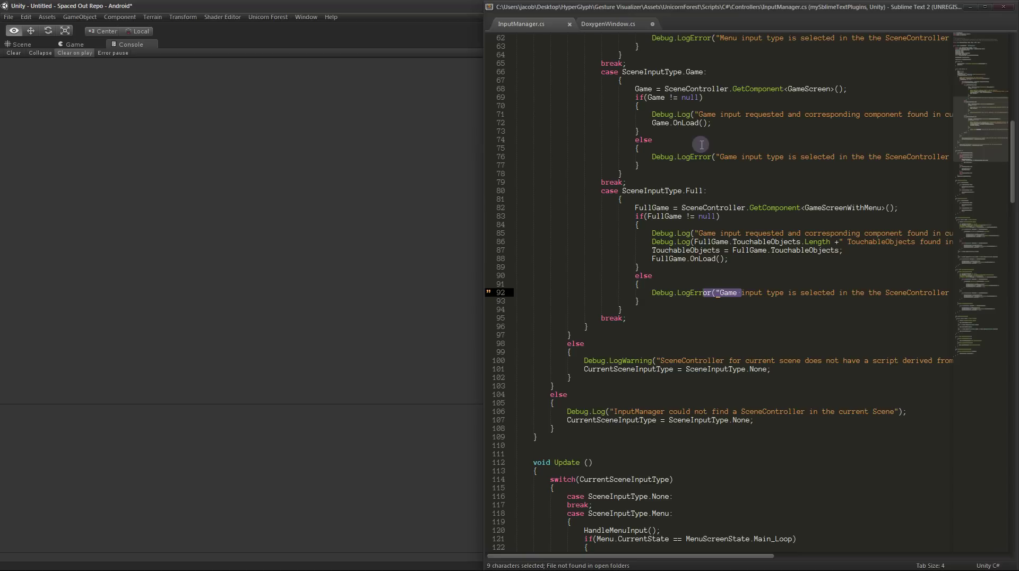
pyautogui.scroll(-10, 701, 144)
pyautogui.scroll(18, 735, 230)
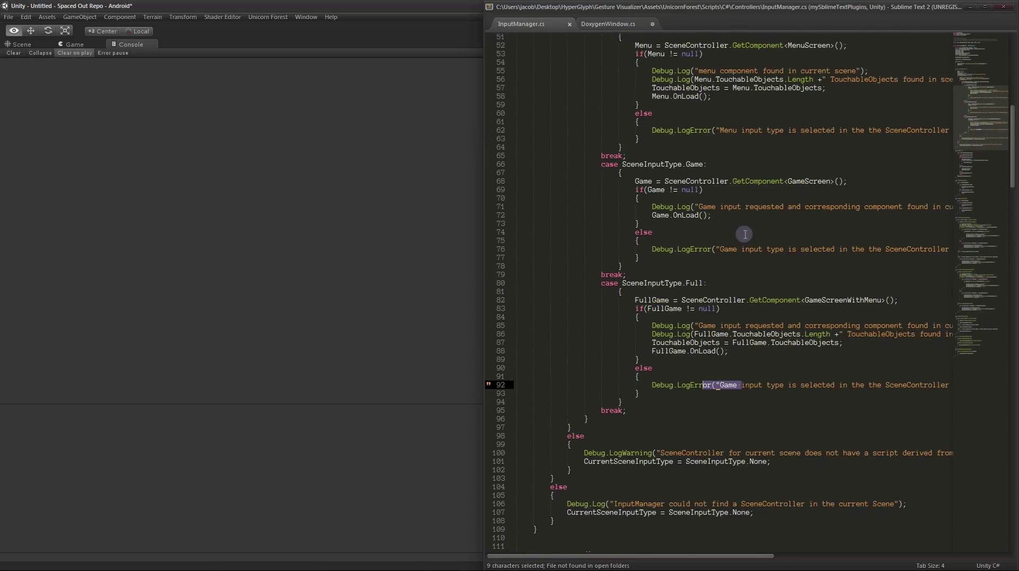
pyautogui.scroll(5, 744, 235)
pyautogui.click(416, 7)
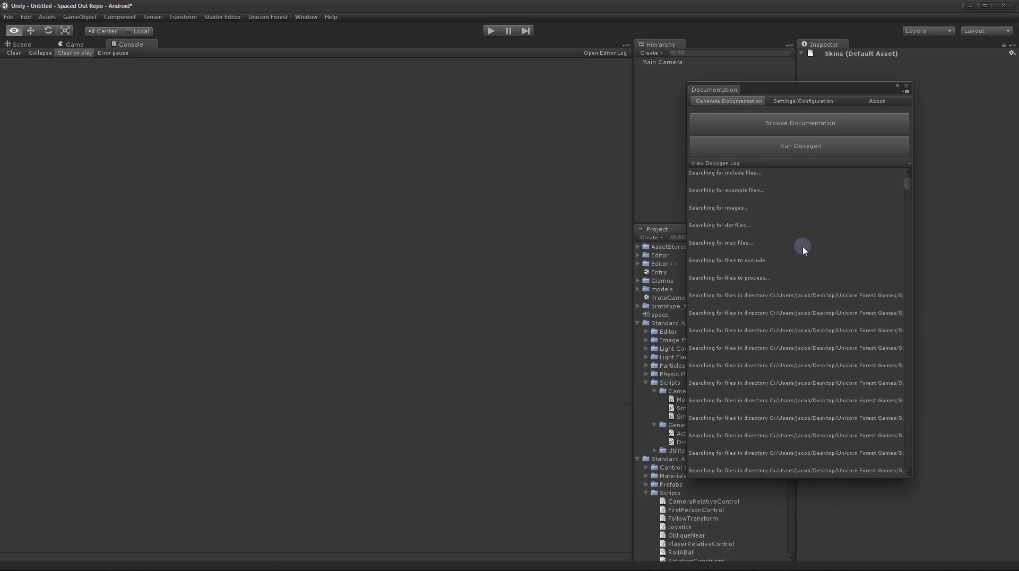
pyautogui.click(766, 124)
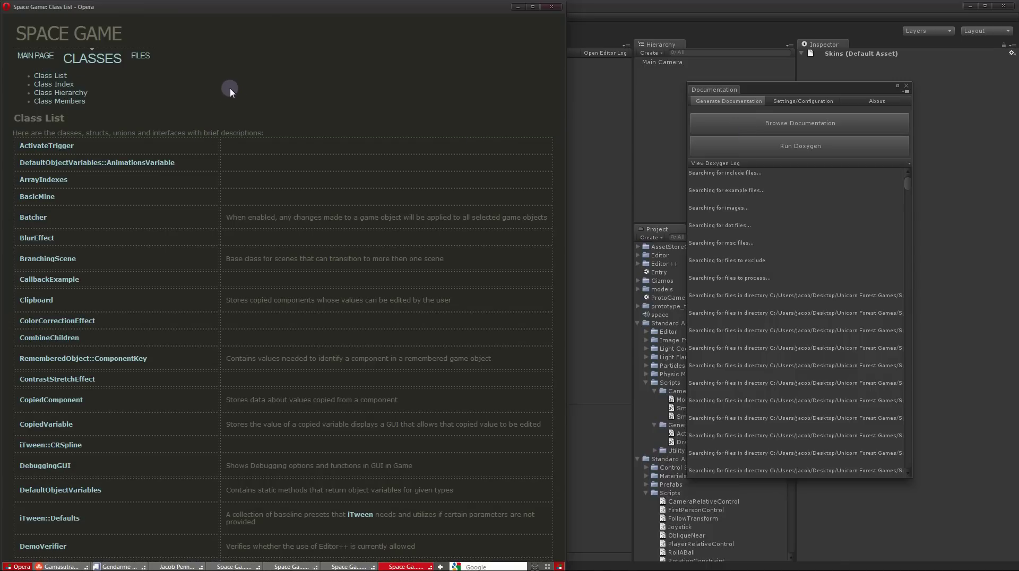
pyautogui.scroll(-3, 230, 90)
pyautogui.scroll(-4, 186, 296)
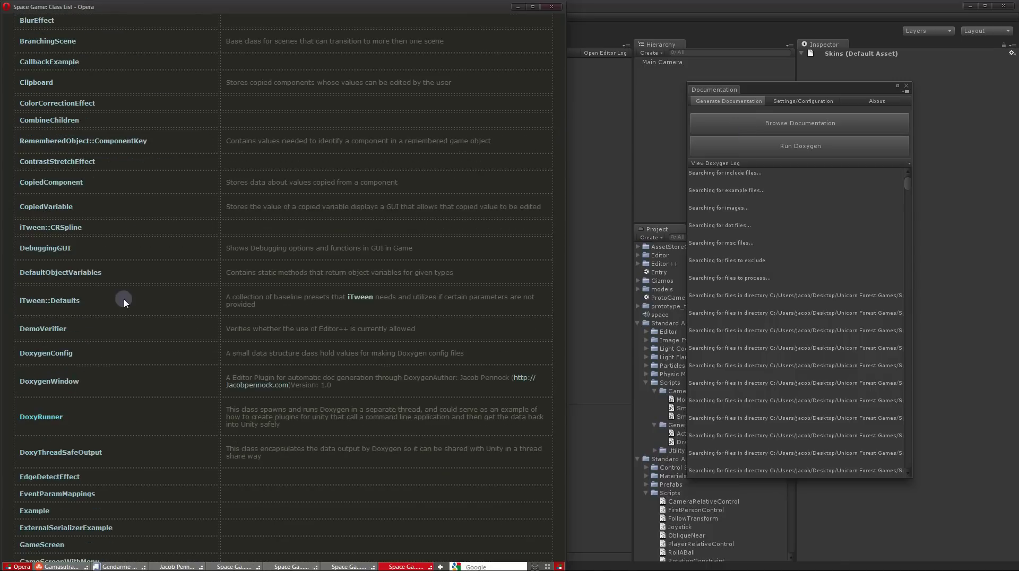
pyautogui.click(41, 189)
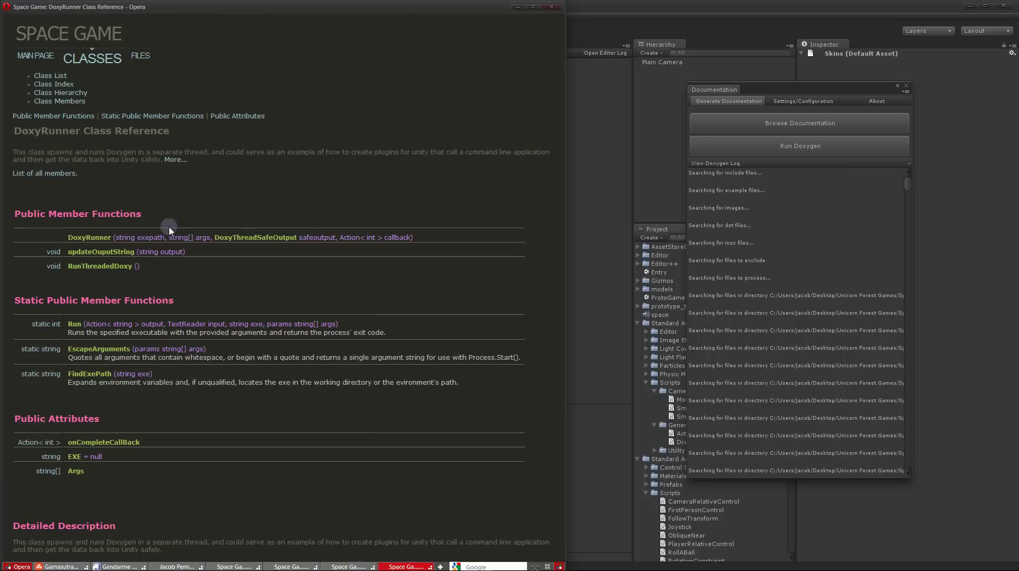
pyautogui.scroll(-4, 291, 336)
pyautogui.scroll(4, 296, 338)
pyautogui.hotkey('alt', 'Tab')
pyautogui.press('Tab')
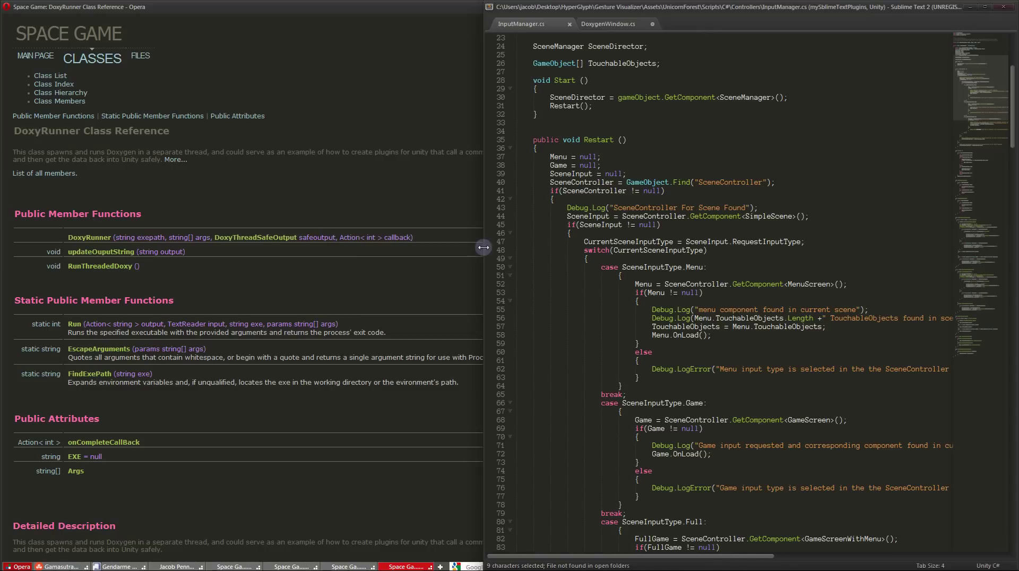
pyautogui.click(482, 247)
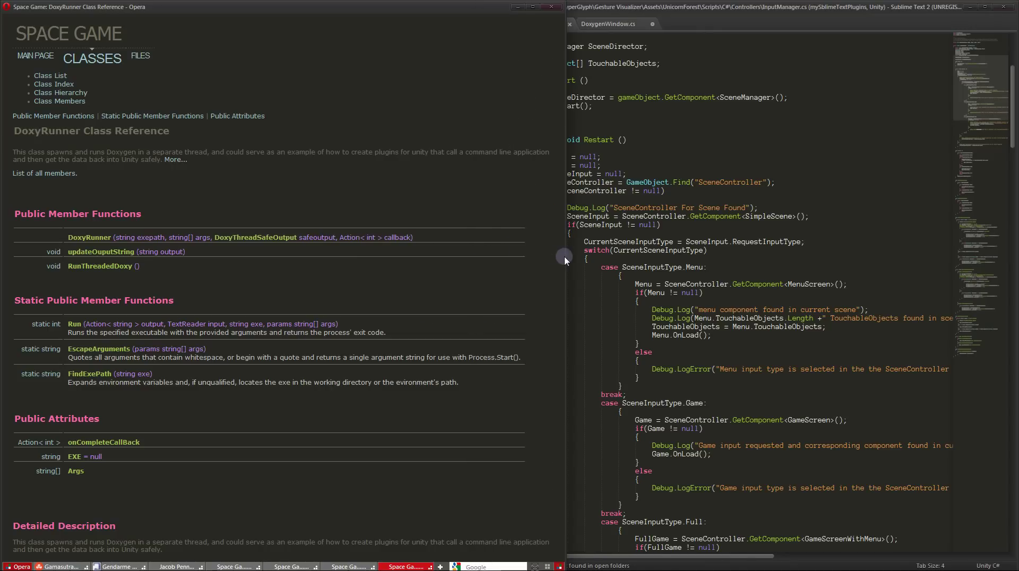
pyautogui.moveTo(566, 256); pyautogui.dragTo(483, 256)
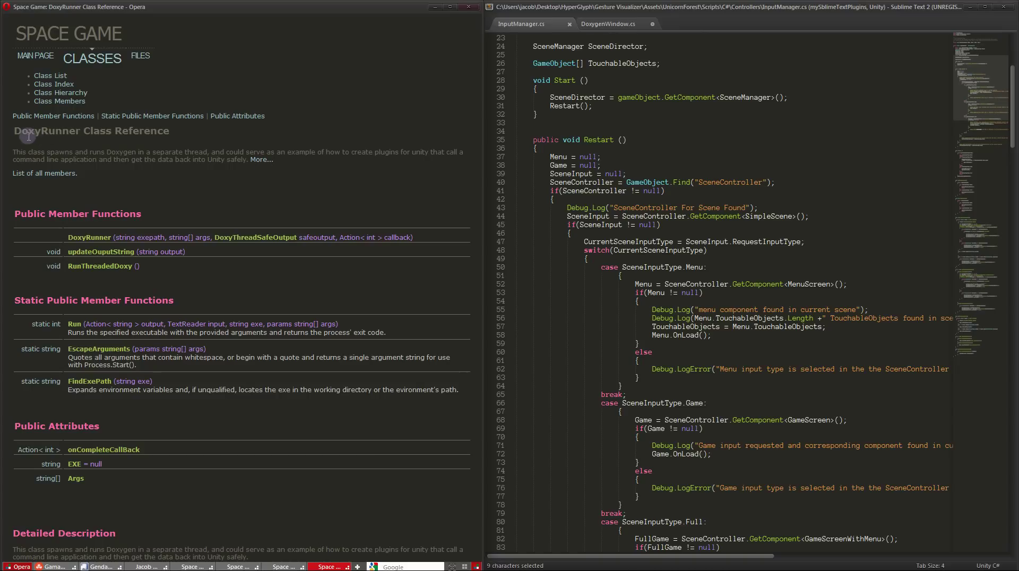
pyautogui.moveTo(27, 131); pyautogui.dragTo(181, 158)
pyautogui.click(190, 190)
pyautogui.scroll(-10, 197, 221)
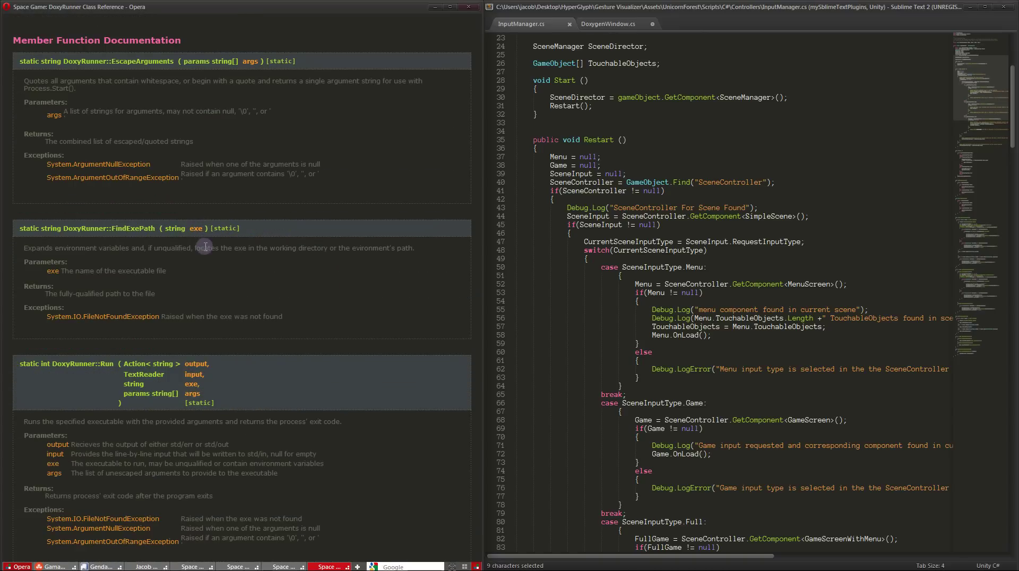
pyautogui.scroll(-1, 226, 261)
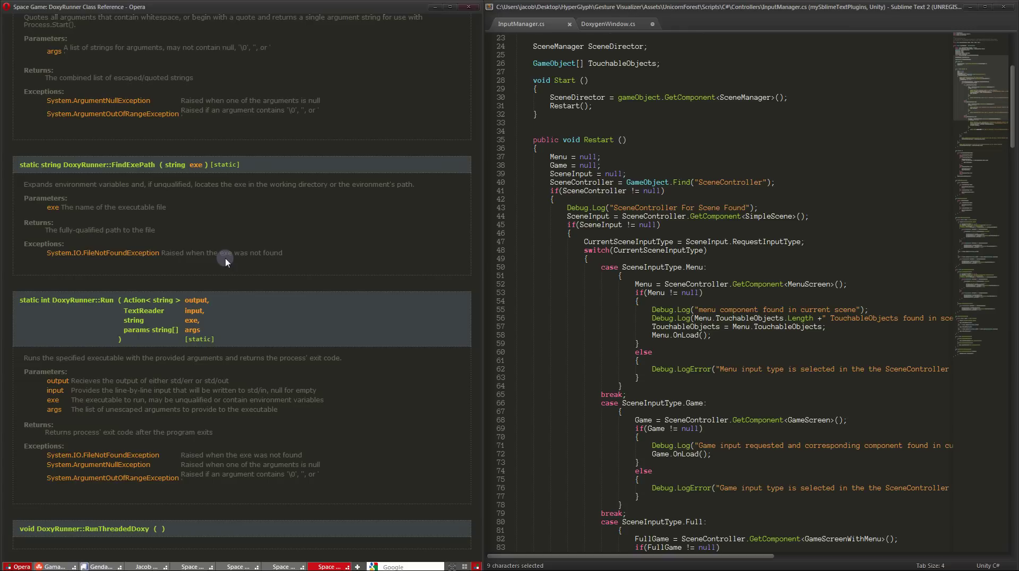
pyautogui.scroll(-2, 202, 275)
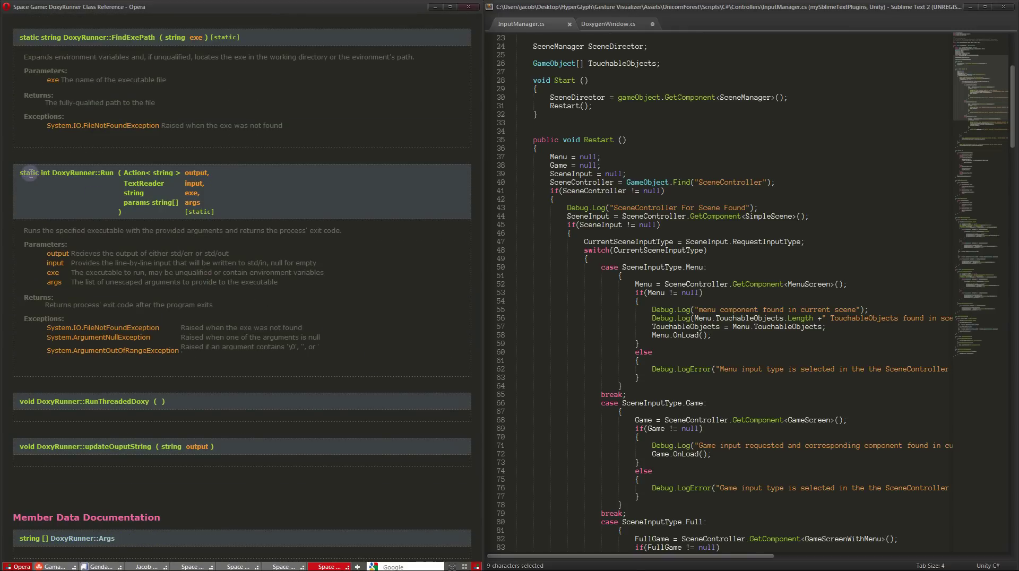
pyautogui.moveTo(21, 175); pyautogui.dragTo(204, 175)
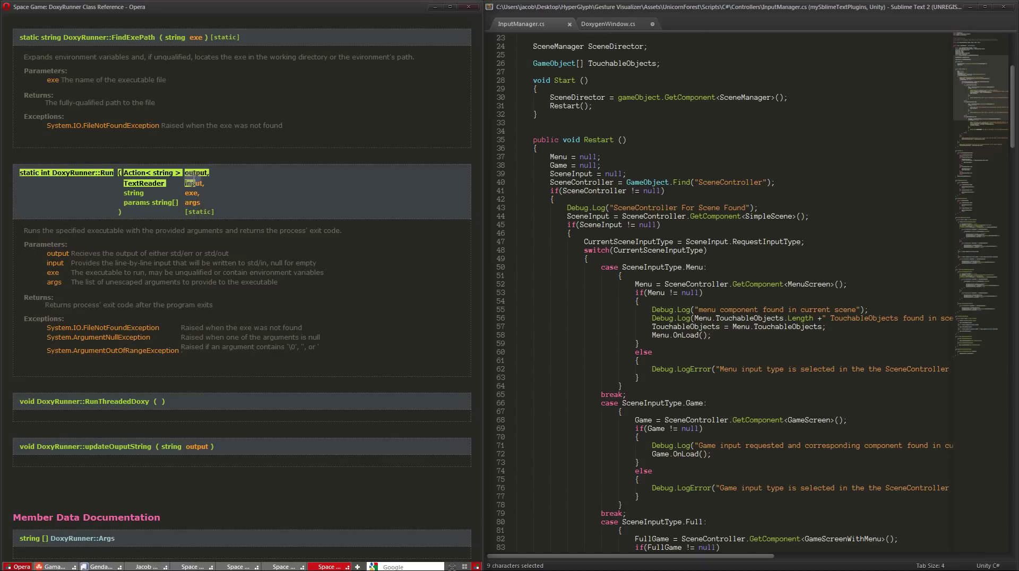
pyautogui.click(203, 263)
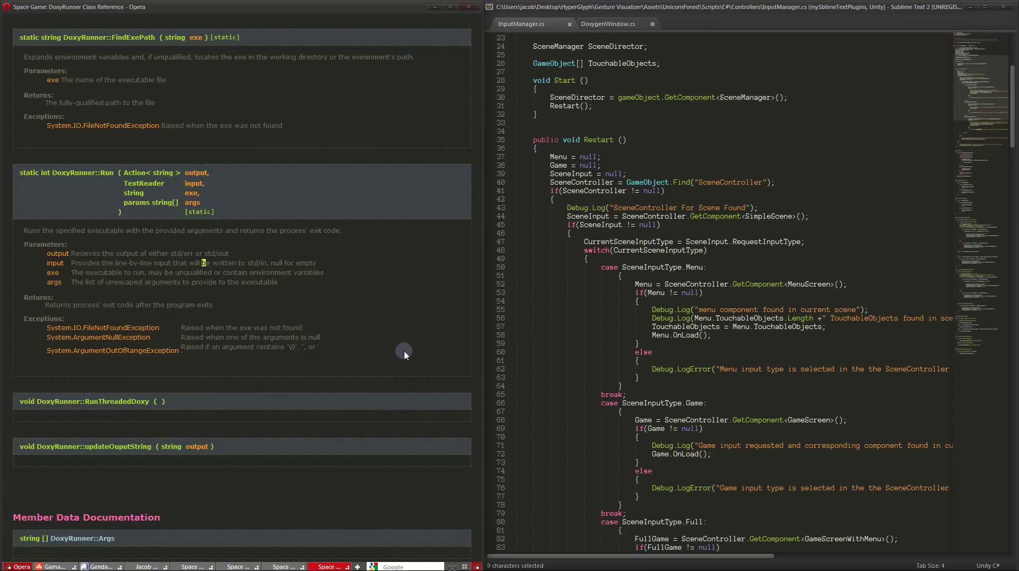
pyautogui.scroll(15, 403, 350)
pyautogui.scroll(-5, 366, 328)
# - Switch to DoxygenWindow.cs and jump down to the DoxyRunner code near the file's end
pyautogui.click(615, 25)
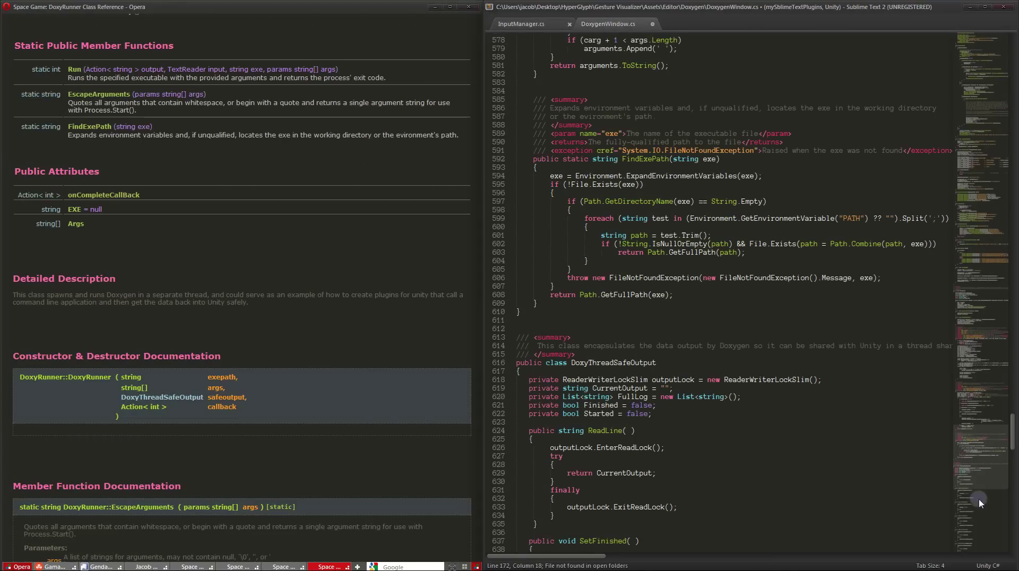
pyautogui.click(981, 539)
pyautogui.moveTo(981, 539); pyautogui.dragTo(979, 333)
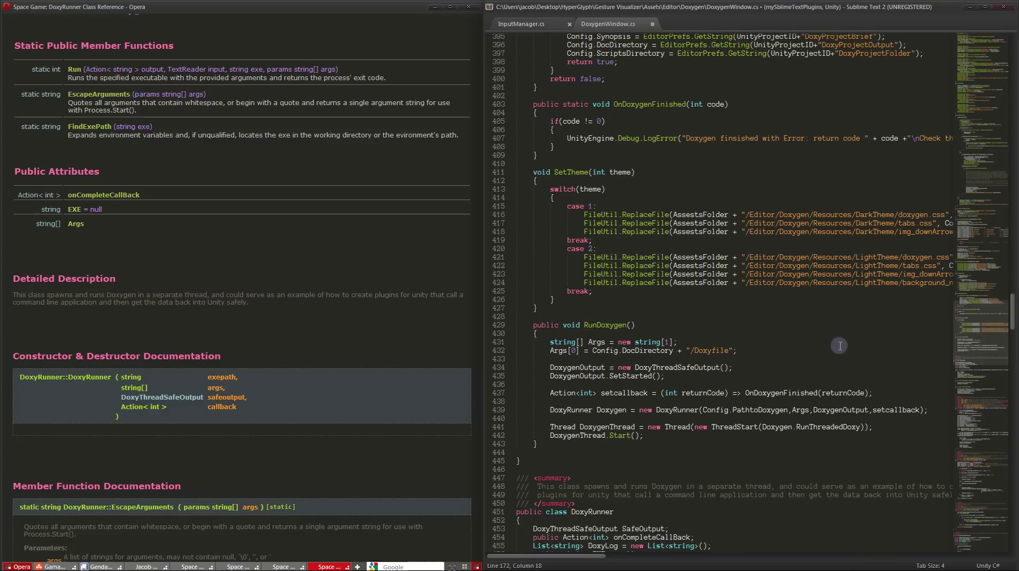
pyautogui.scroll(-3, 823, 308)
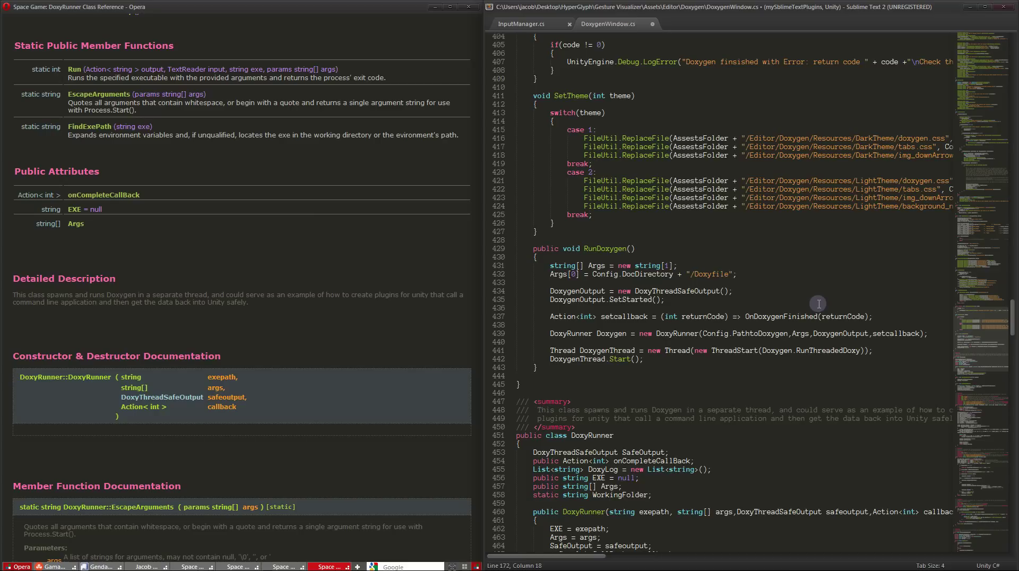
pyautogui.scroll(-12, 779, 262)
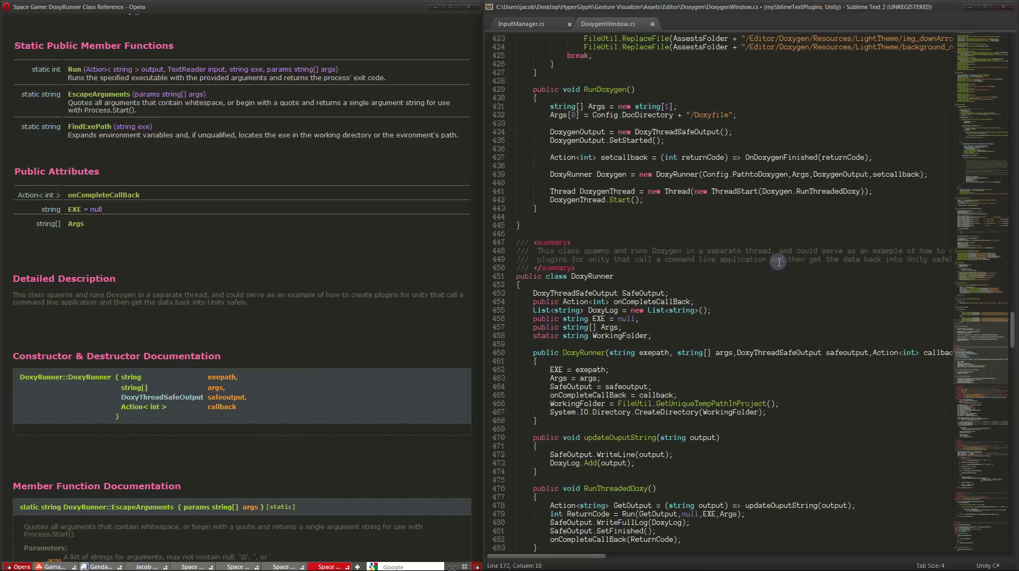
pyautogui.scroll(-3, 780, 261)
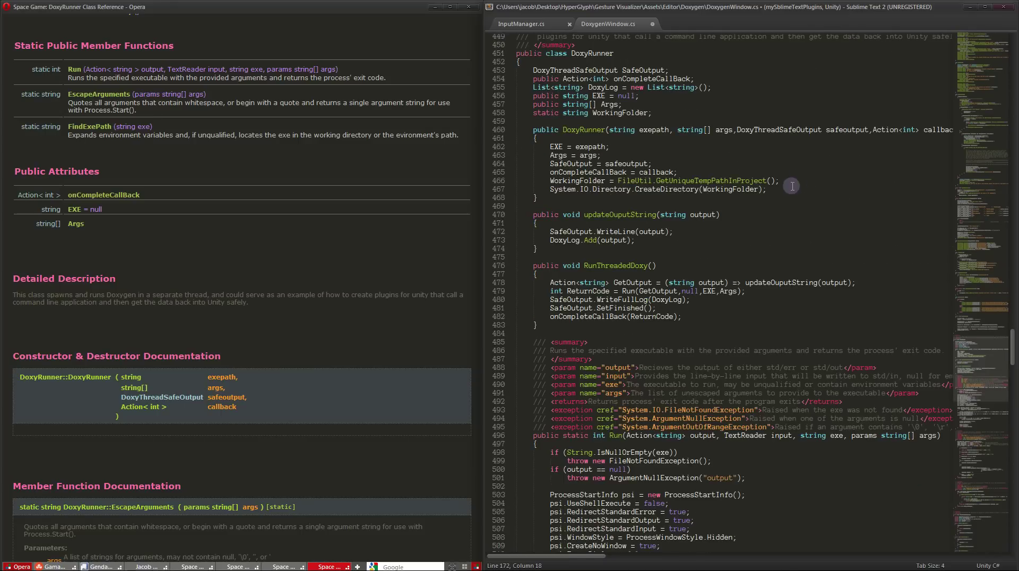
# - Briefly select the WorkingFolder lines 466–467, then scroll back up through the Doxygen-launch and GUI code
pyautogui.moveTo(788, 181); pyautogui.dragTo(543, 182)
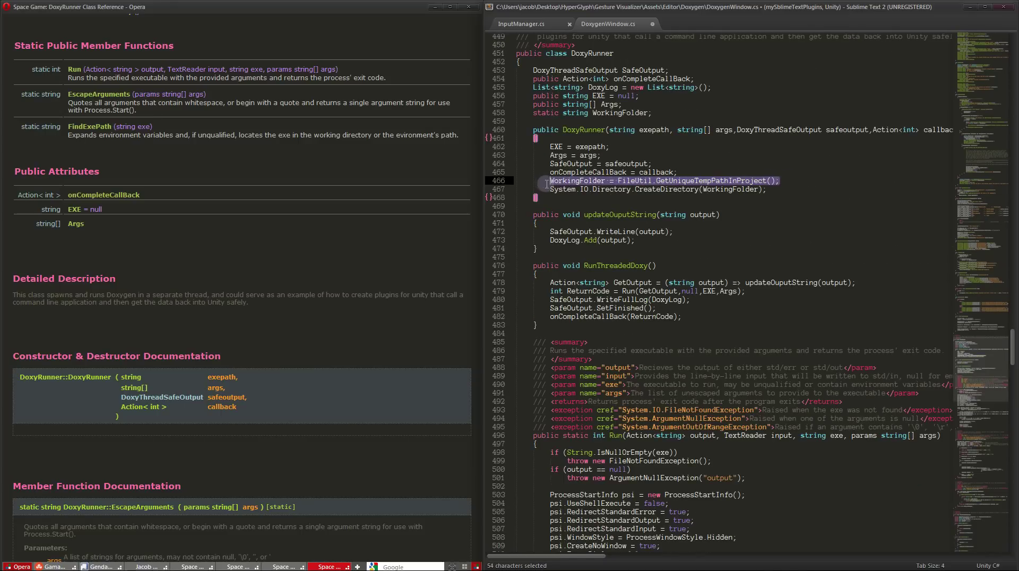
pyautogui.moveTo(768, 190); pyautogui.dragTo(475, 177)
pyautogui.click(783, 198)
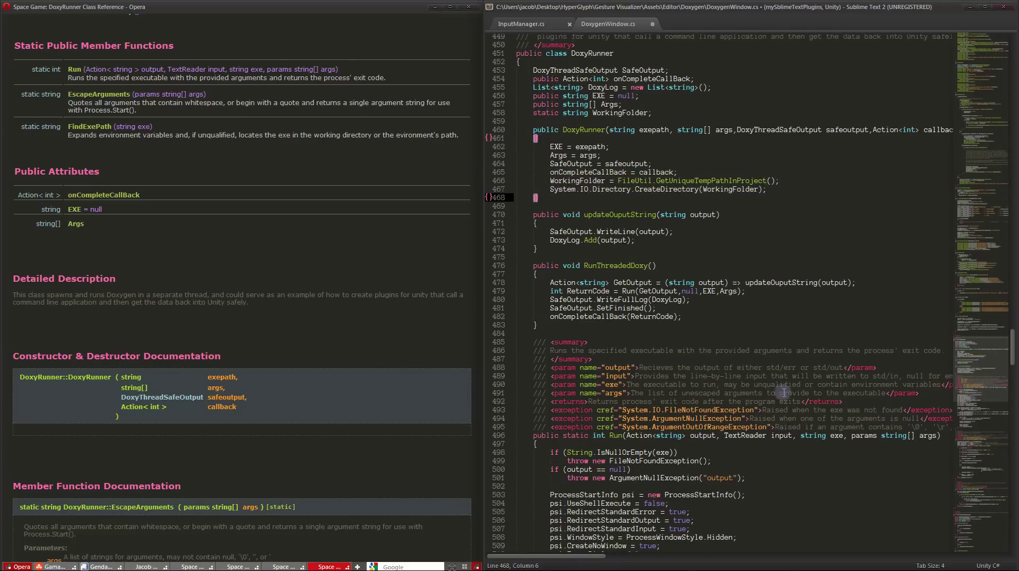
pyautogui.scroll(20, 778, 394)
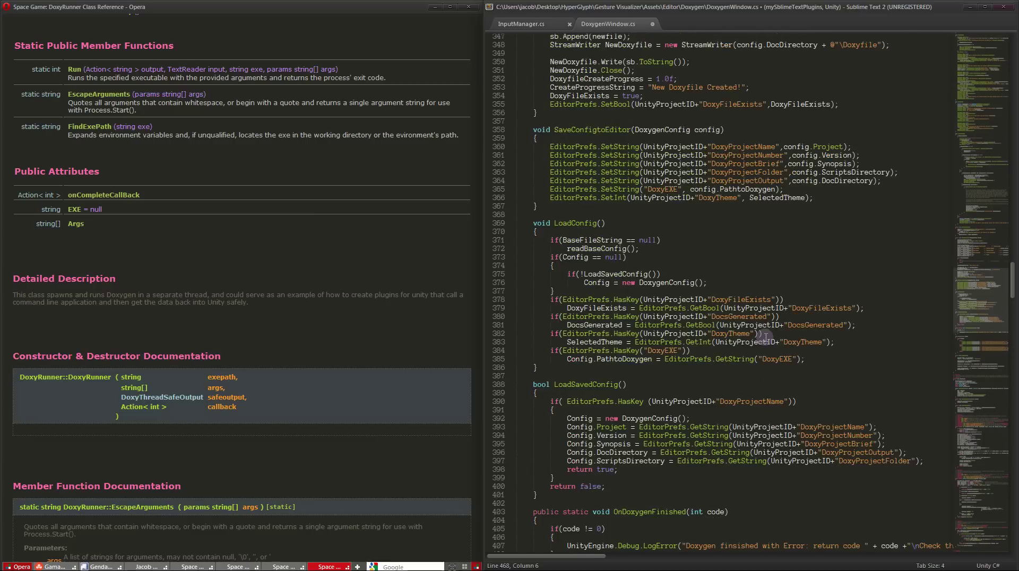
pyautogui.scroll(18, 766, 337)
pyautogui.scroll(20, 763, 334)
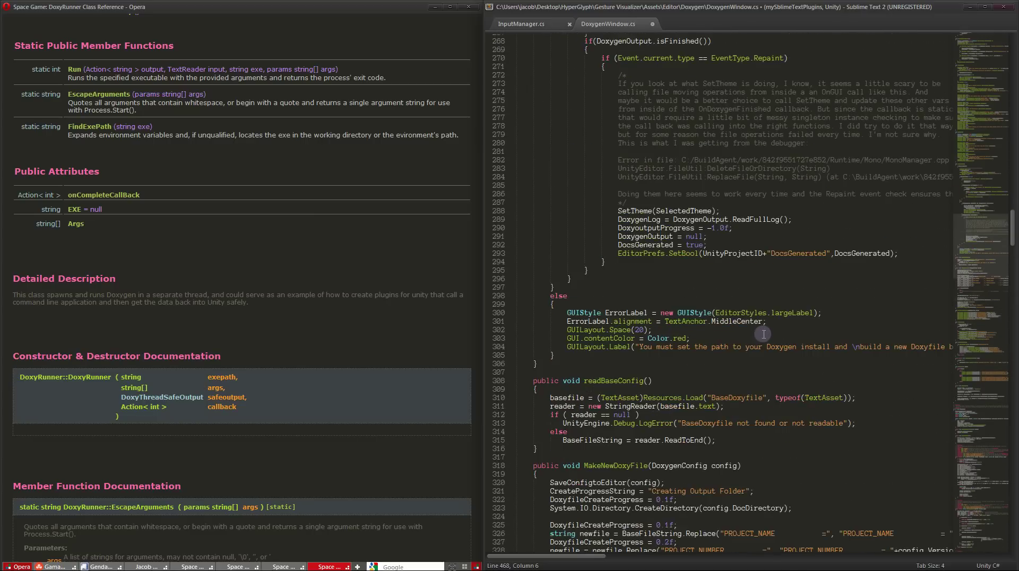
pyautogui.scroll(20, 764, 334)
pyautogui.scroll(6, 763, 334)
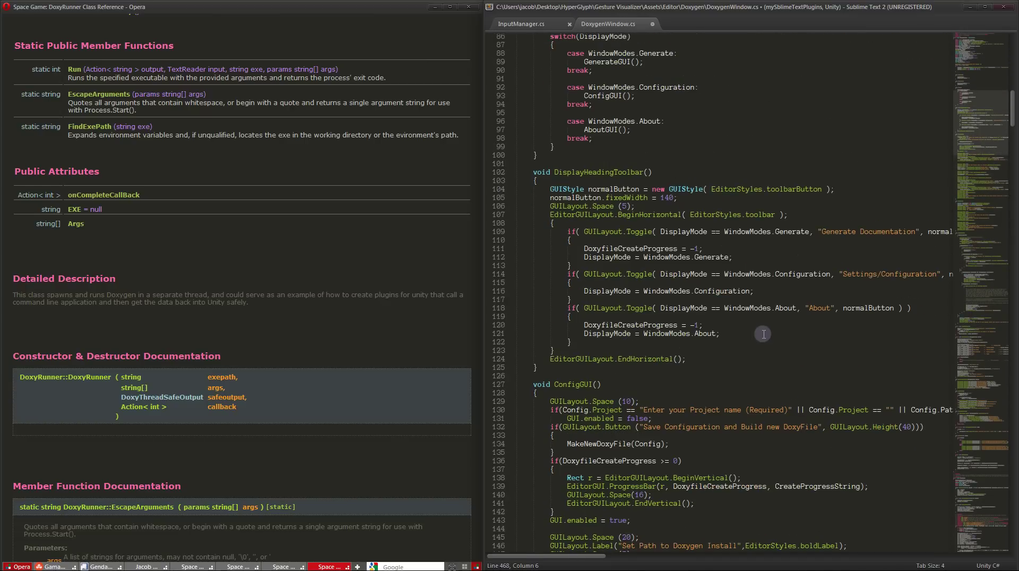
pyautogui.scroll(5, 274, 282)
pyautogui.scroll(-20, 275, 281)
pyautogui.scroll(20, 275, 285)
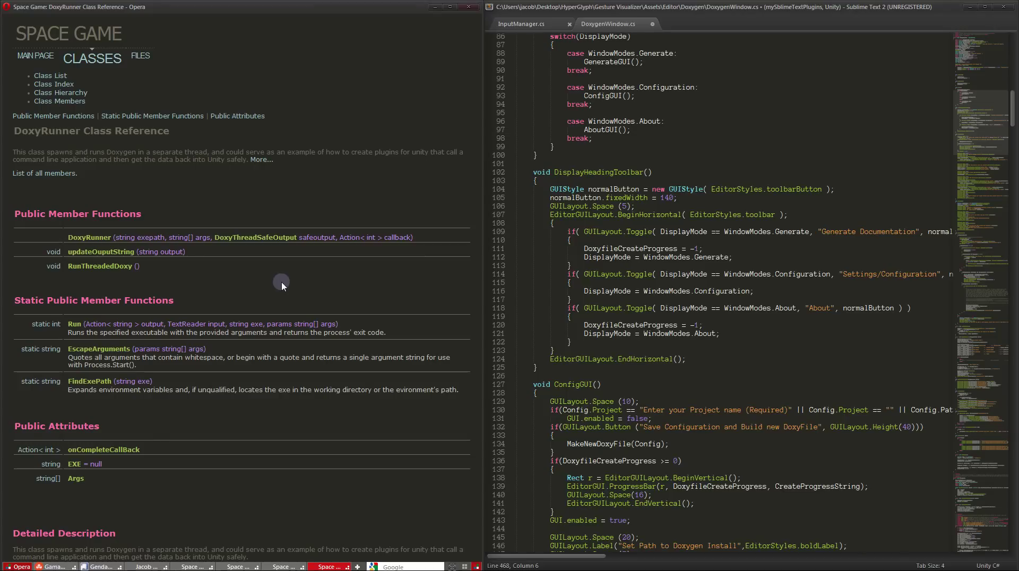
# - Return to the Class List page and follow the iTween link
pyautogui.hotkey('alt', 'Left')
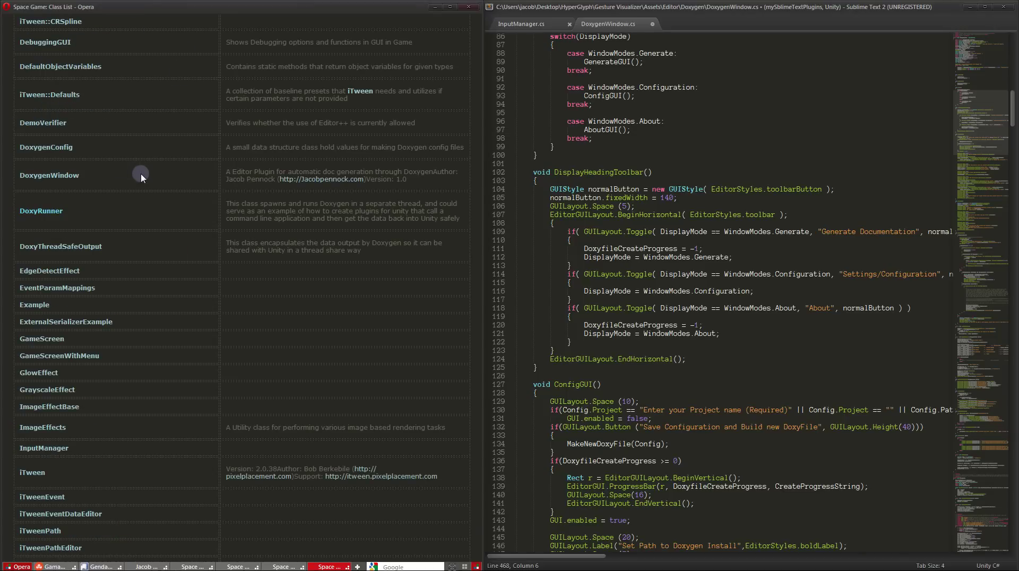
pyautogui.scroll(-4, 141, 173)
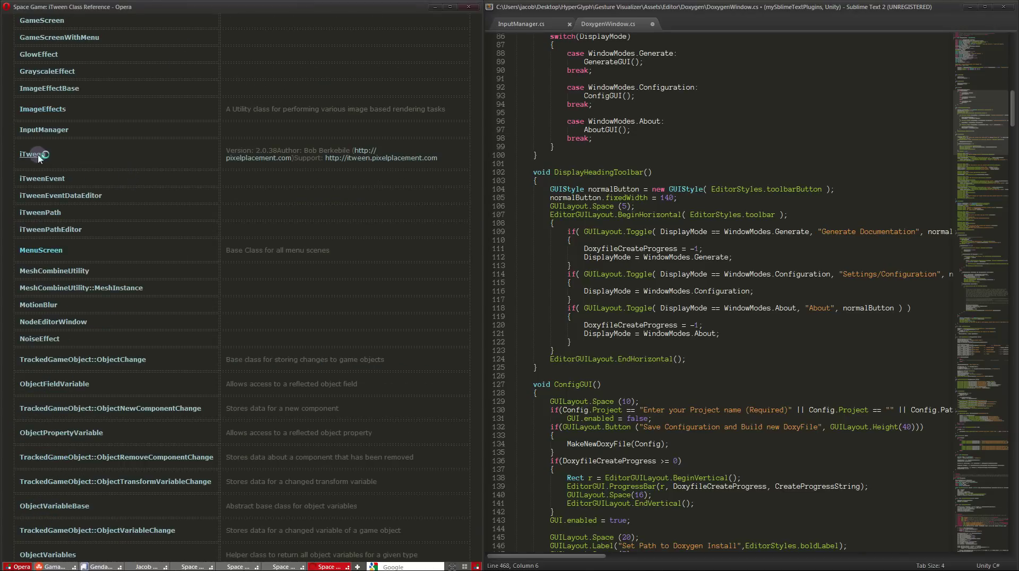
pyautogui.click(37, 156)
# - Scroll down through the iTween Class Reference and back up
pyautogui.scroll(-15, 297, 202)
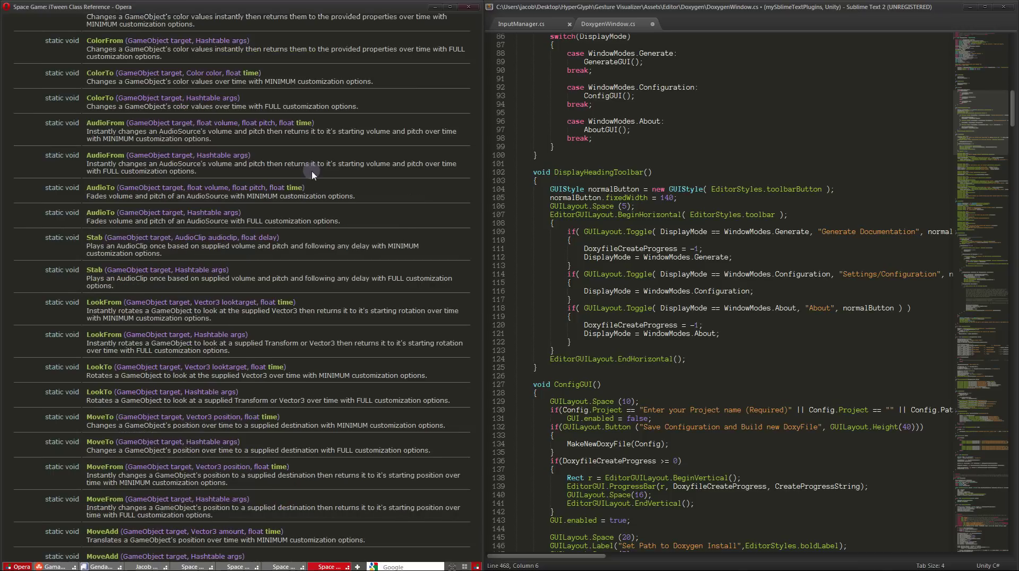
pyautogui.scroll(-20, 314, 183)
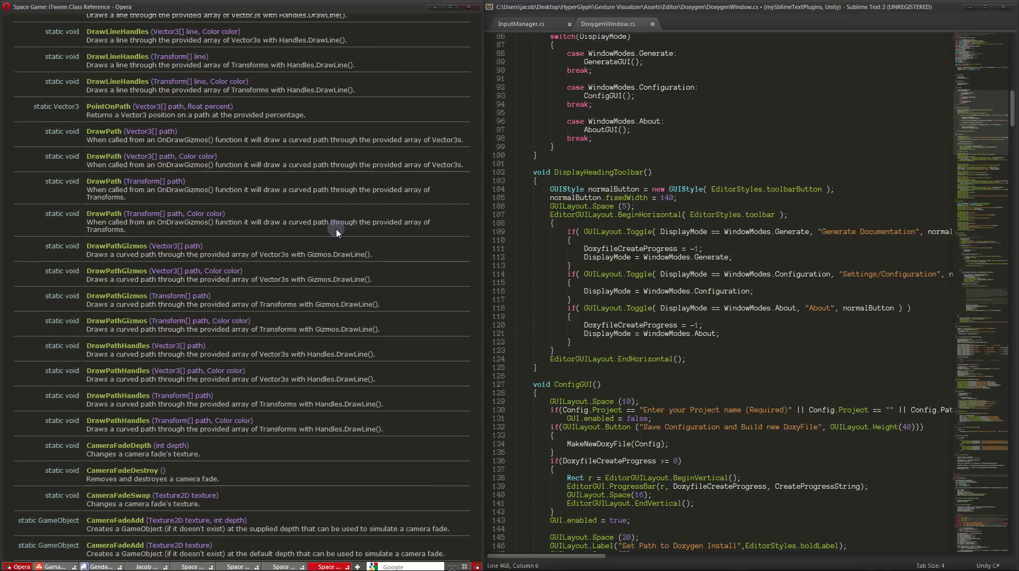
pyautogui.scroll(-20, 336, 233)
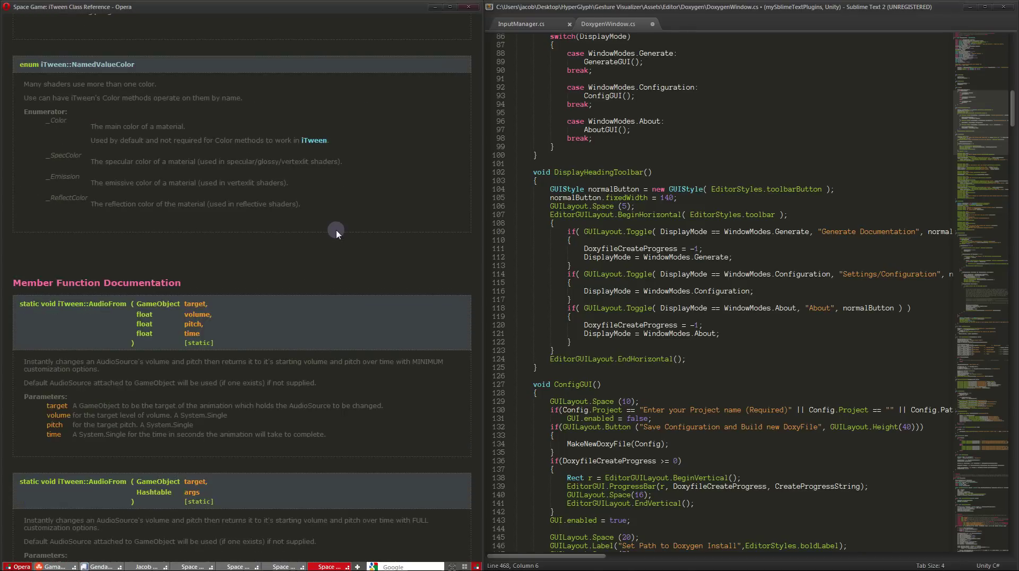
pyautogui.scroll(-15, 336, 233)
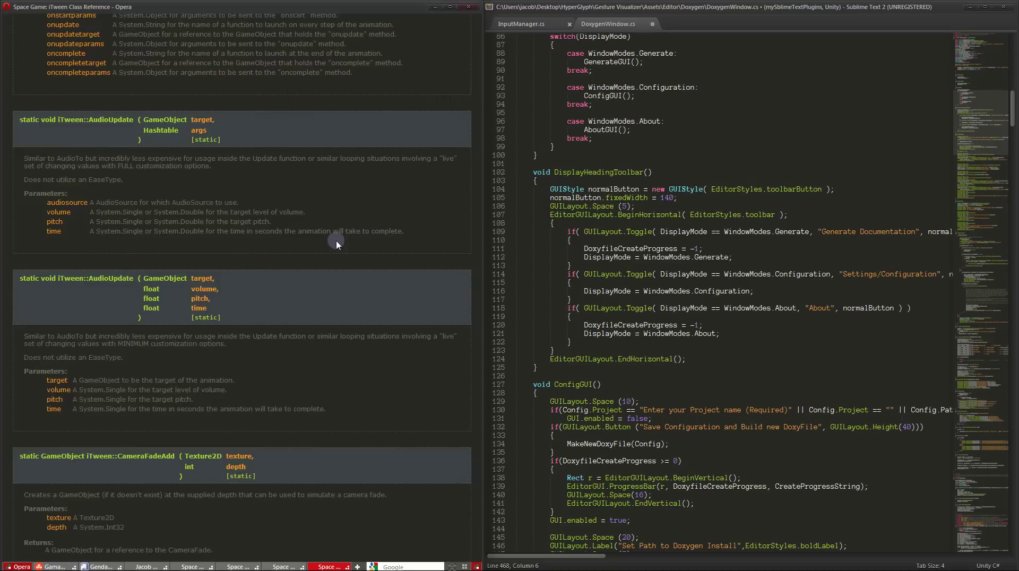
pyautogui.scroll(20, 336, 241)
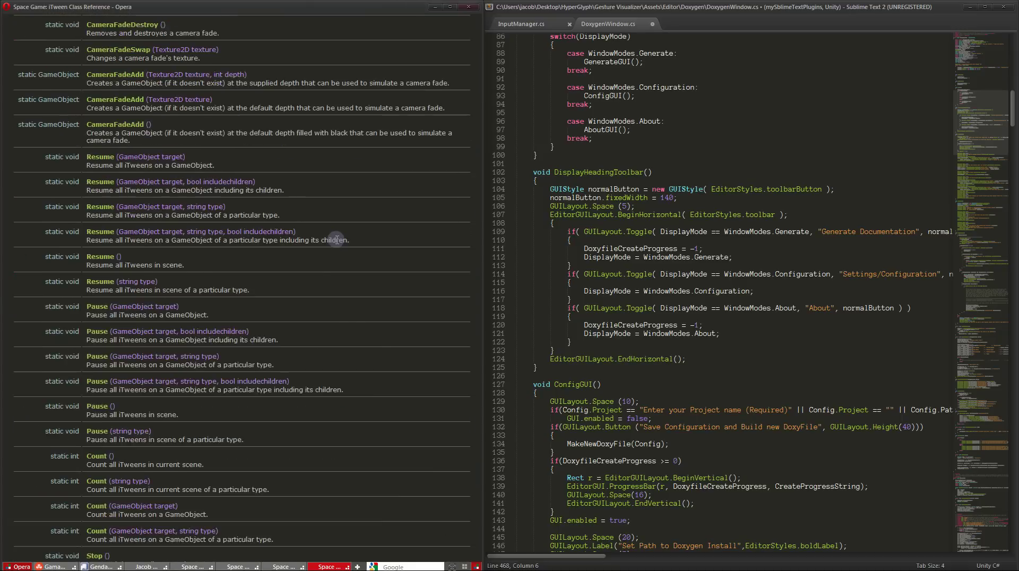
pyautogui.scroll(15, 337, 240)
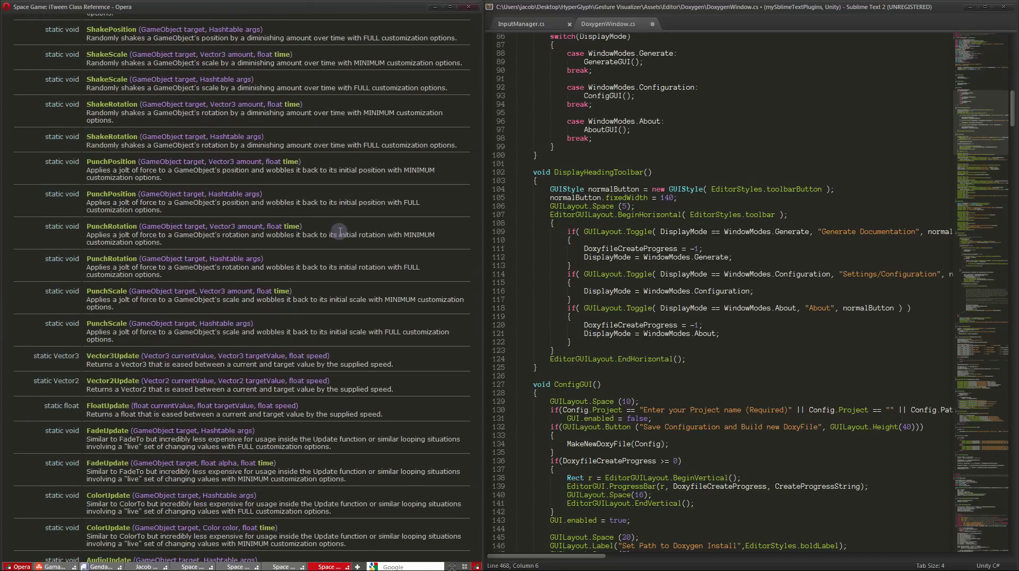
pyautogui.scroll(20, 340, 232)
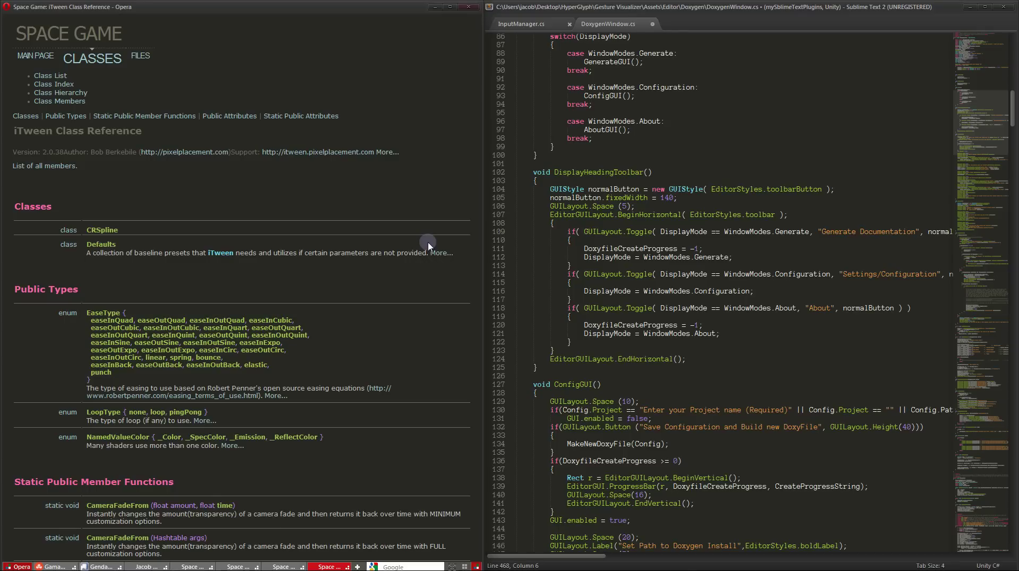
# - Minimize Opera so Unity shows, then scroll DoxygenWindow.cs up to its top in Sublime Text
pyautogui.click(436, 6)
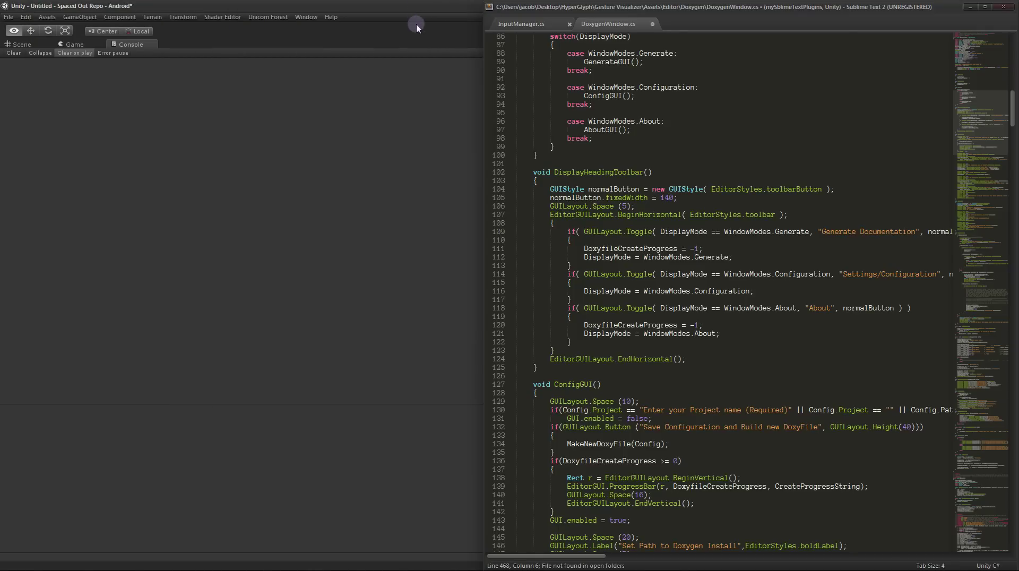
pyautogui.press('w')
pyautogui.click(752, 118)
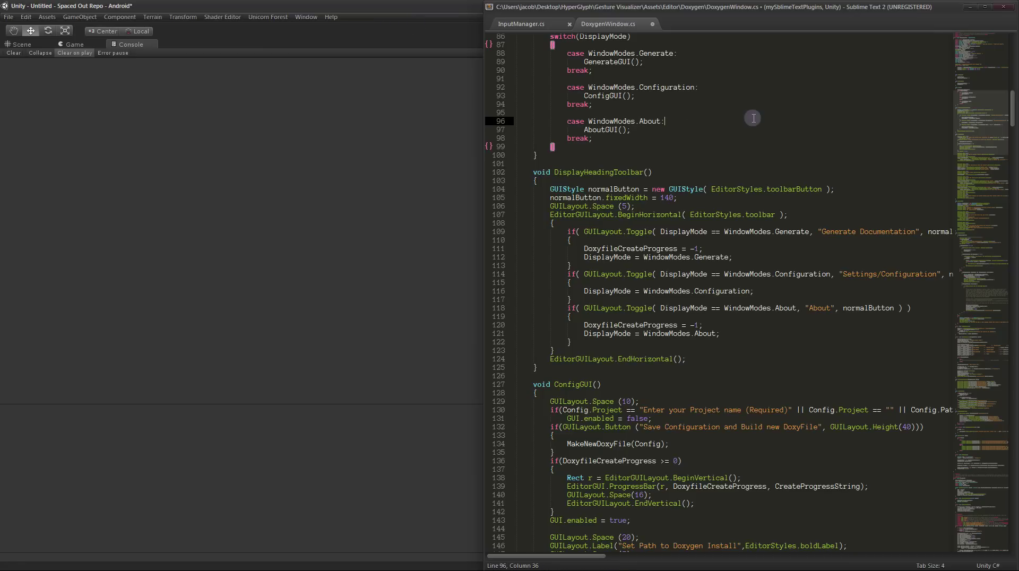
pyautogui.scroll(20, 976, 145)
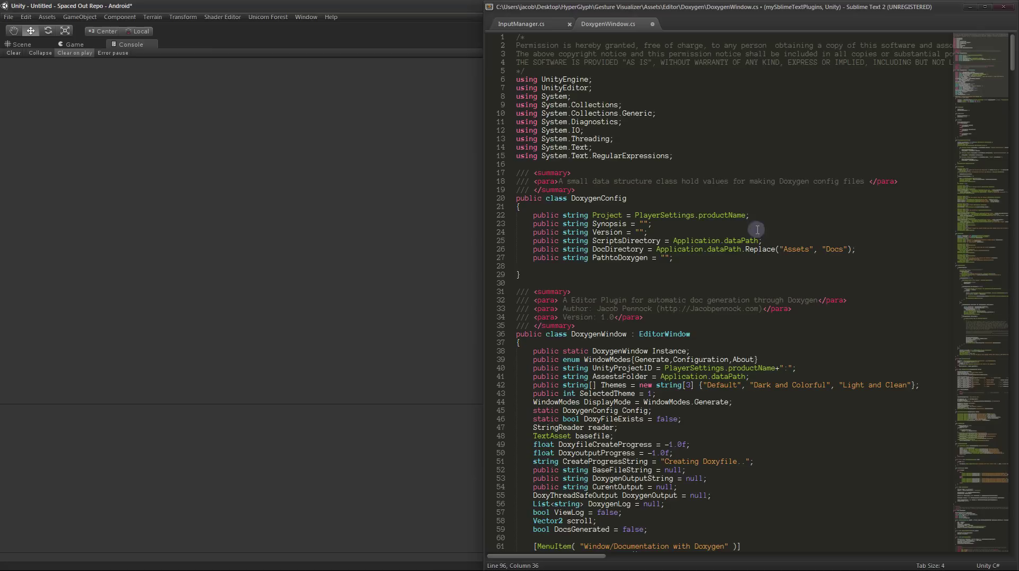
# - Scroll through Unity's Doxygen log, check the Settings/Configuration paths, then return to Generate Documentation
pyautogui.click(382, 146)
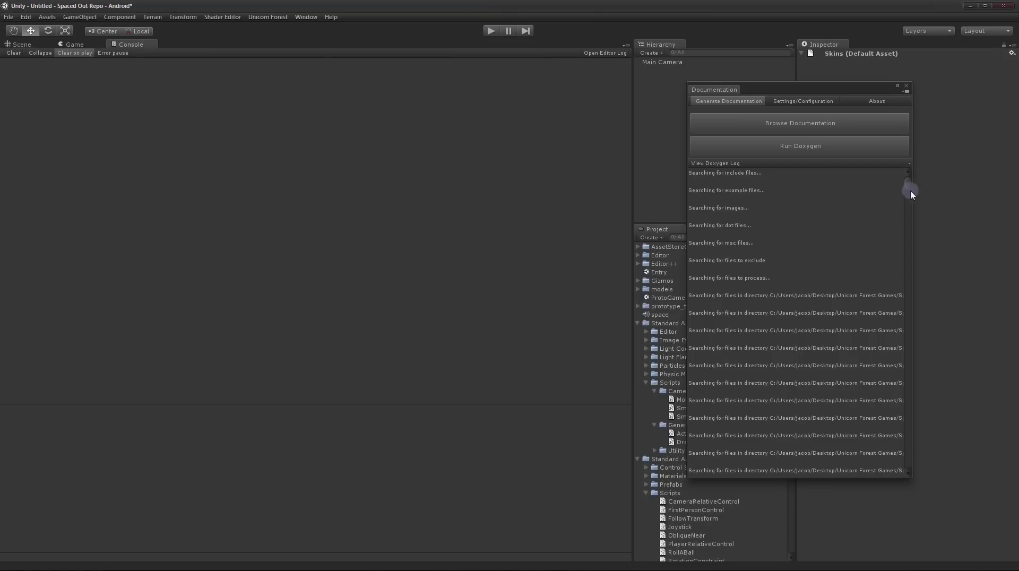
pyautogui.moveTo(911, 189); pyautogui.dragTo(905, 354)
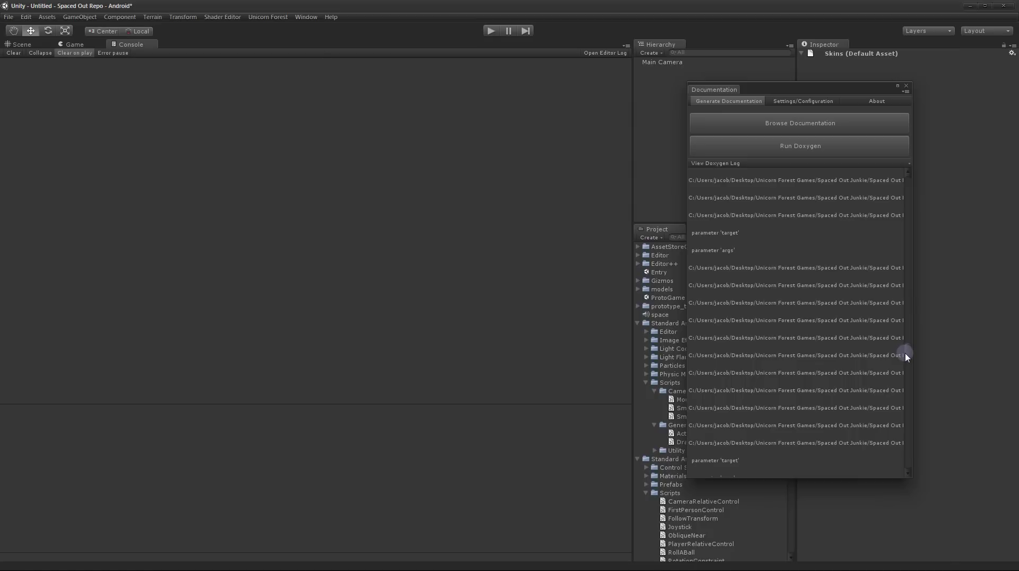
pyautogui.moveTo(905, 352); pyautogui.dragTo(911, 180)
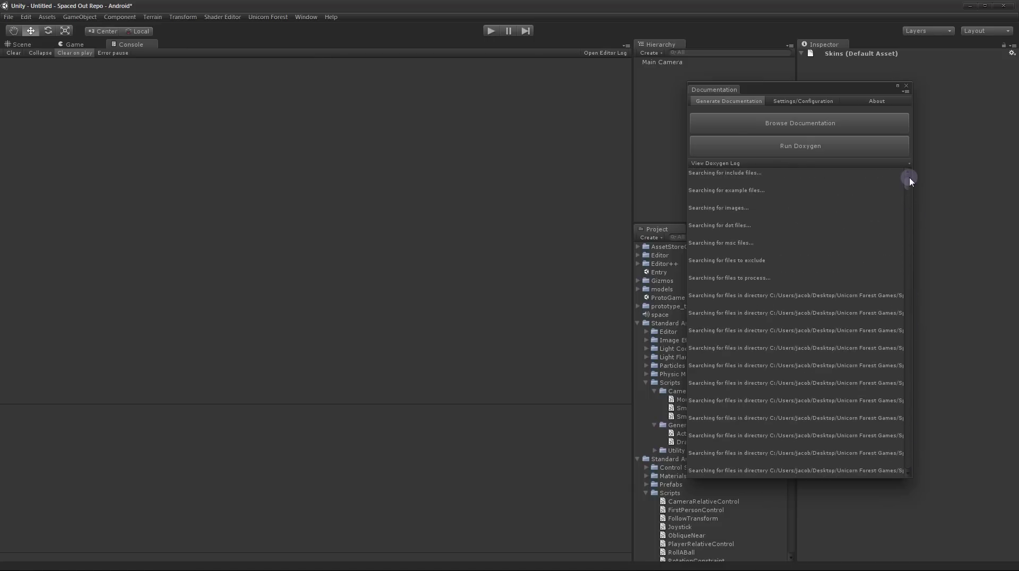
pyautogui.click(810, 102)
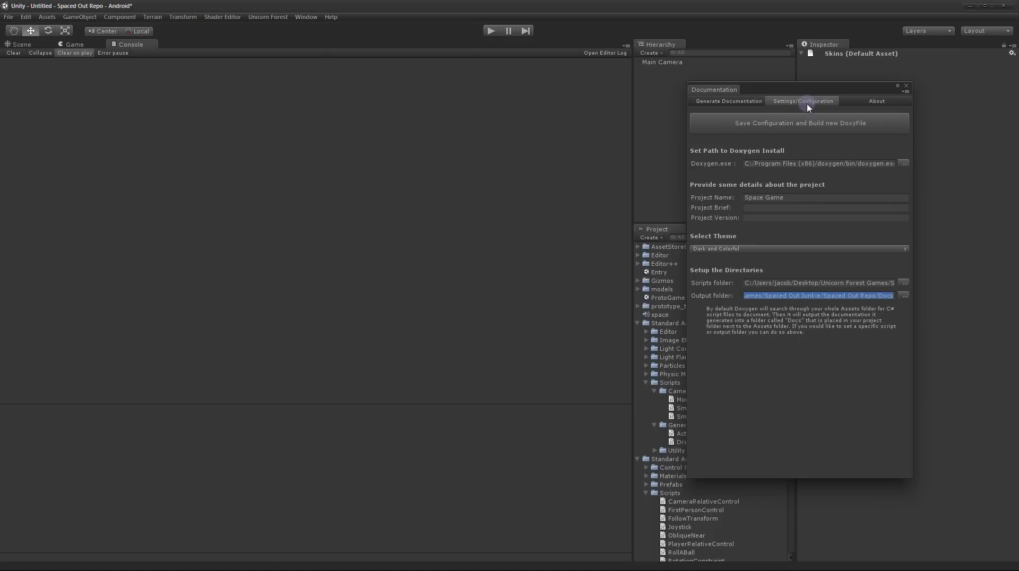
pyautogui.click(745, 103)
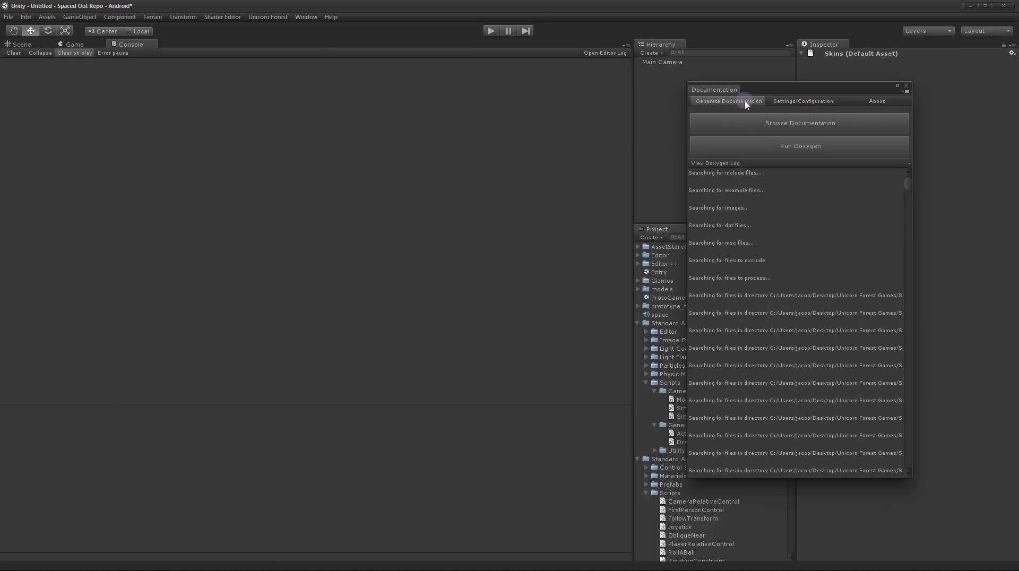